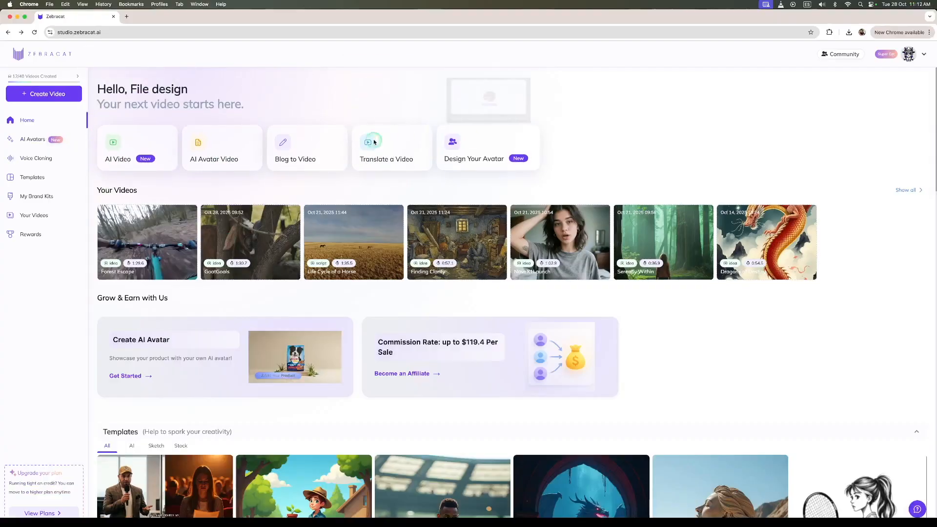
Look through the video templates on the home page
{"action": "scroll", "coordinate": [352, 372], "scroll_direction": "down", "scroll_amount": 5}
{"action": "scroll", "coordinate": [352, 372], "scroll_direction": "down", "scroll_amount": 3}
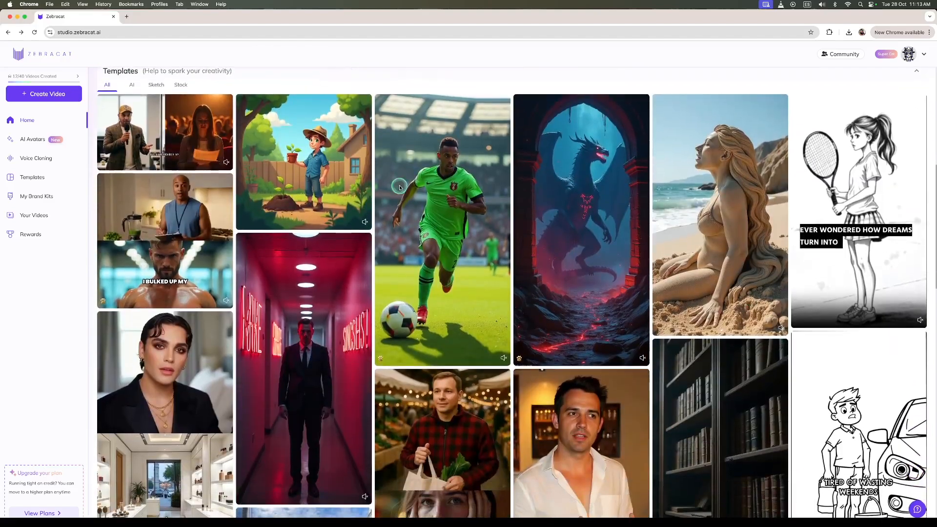
{"action": "scroll", "coordinate": [300, 377], "scroll_direction": "down", "scroll_amount": 2}
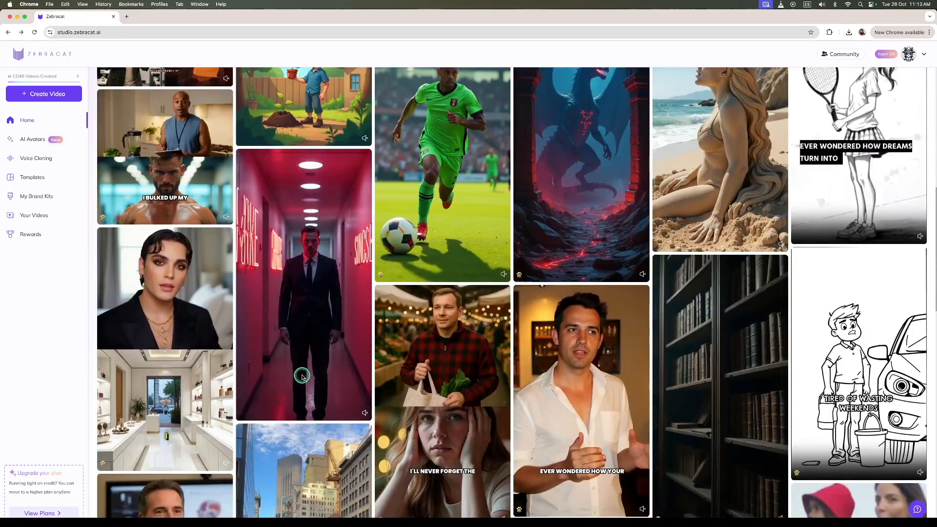
{"action": "scroll", "coordinate": [512, 351], "scroll_direction": "up", "scroll_amount": 10}
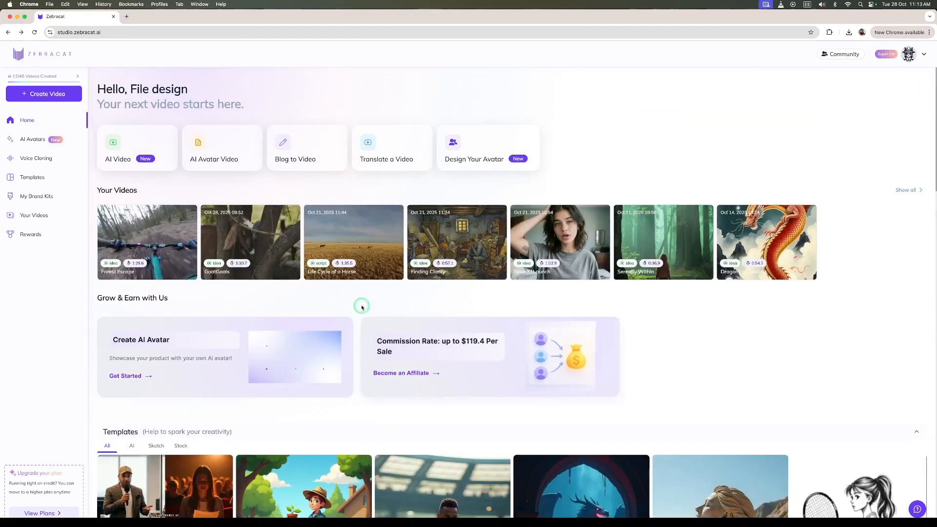
Start designing a custom avatar as a Digital Twin created from an uploaded image
{"action": "mouse_move", "coordinate": [142, 142]}
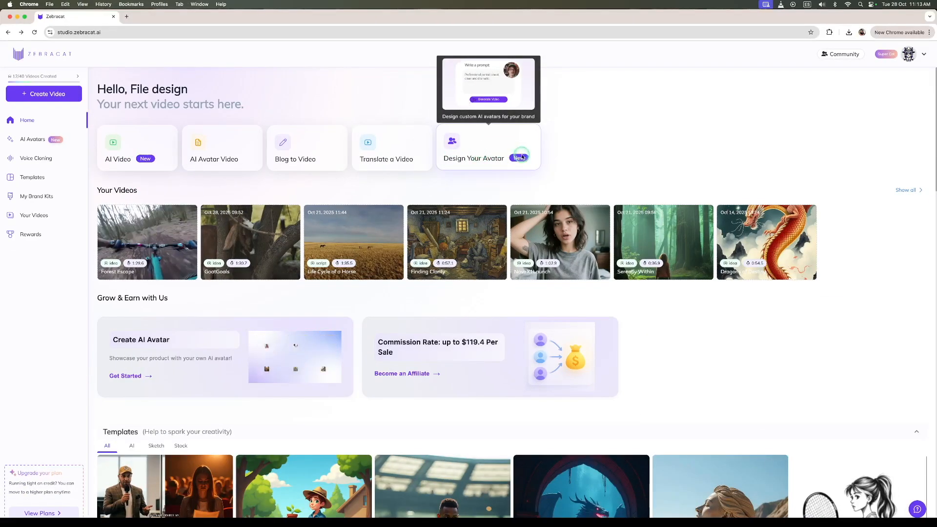
{"action": "left_click", "coordinate": [481, 153]}
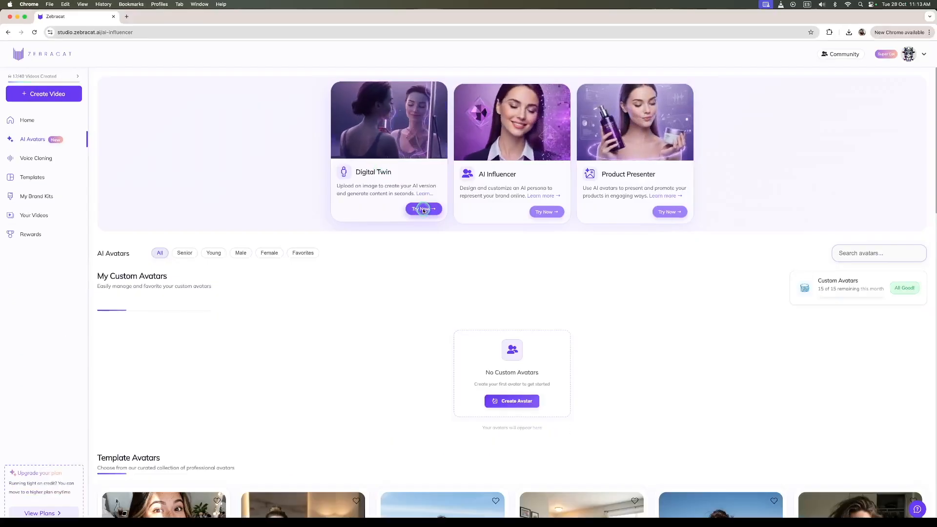
{"action": "left_click", "coordinate": [738, 365]}
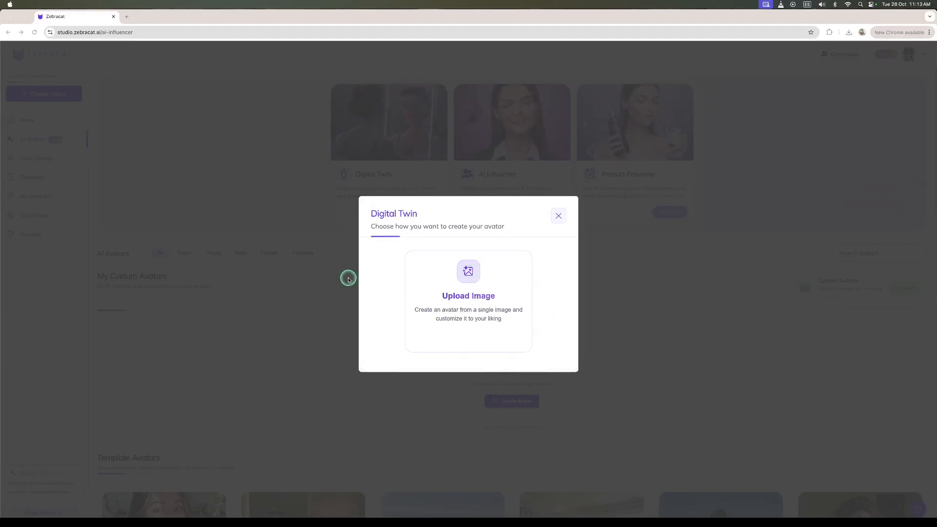
{"action": "left_click", "coordinate": [470, 273]}
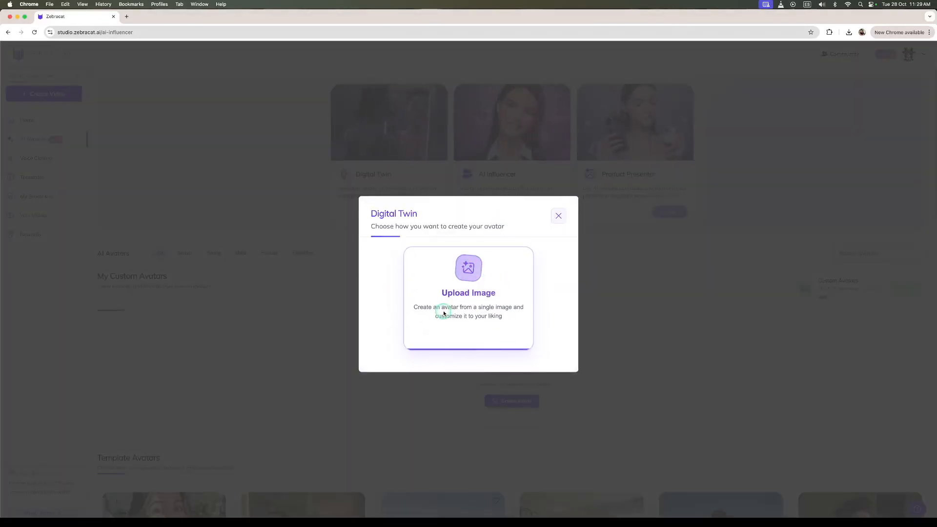
{"action": "left_click", "coordinate": [486, 286]}
Upload the photo of the man in the white snake T-shirt and continue with it as the avatar image
{"action": "scroll", "coordinate": [468, 371], "scroll_direction": "down", "scroll_amount": 5}
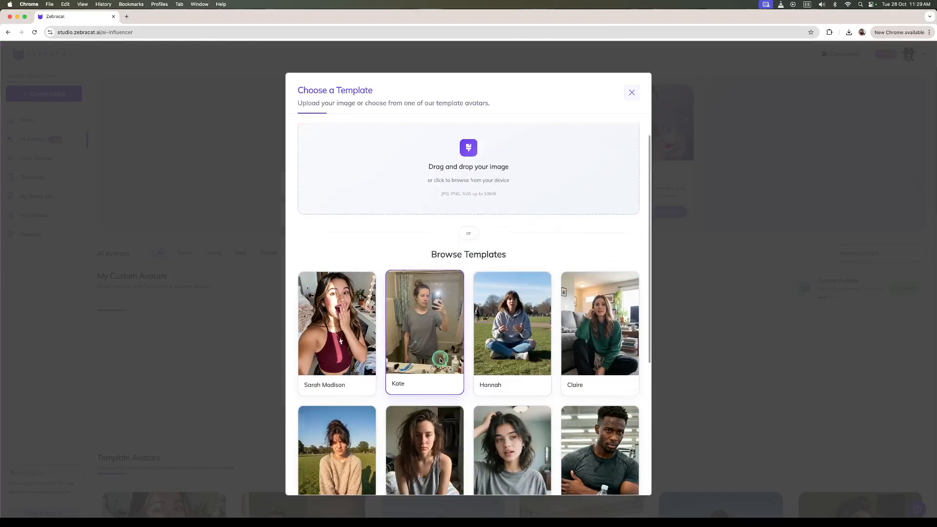
{"action": "scroll", "coordinate": [473, 324], "scroll_direction": "up", "scroll_amount": 5}
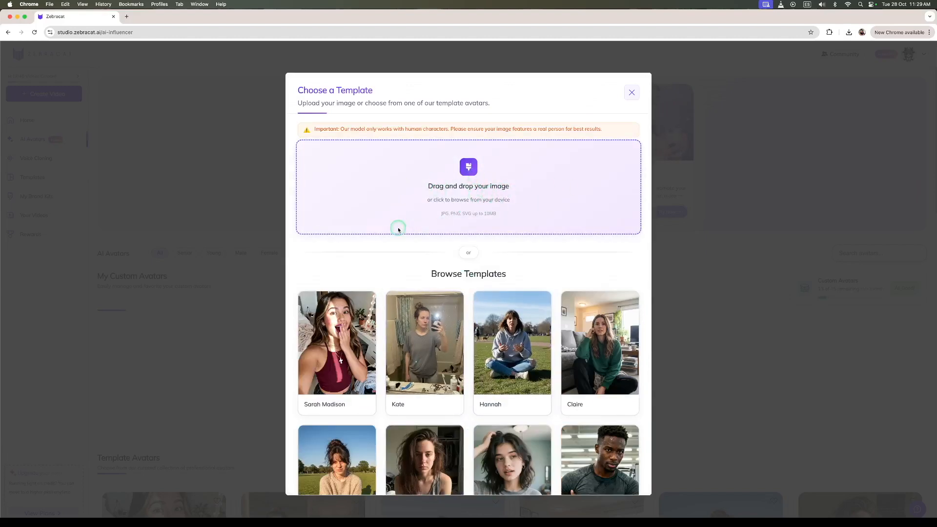
{"action": "left_click", "coordinate": [482, 200]}
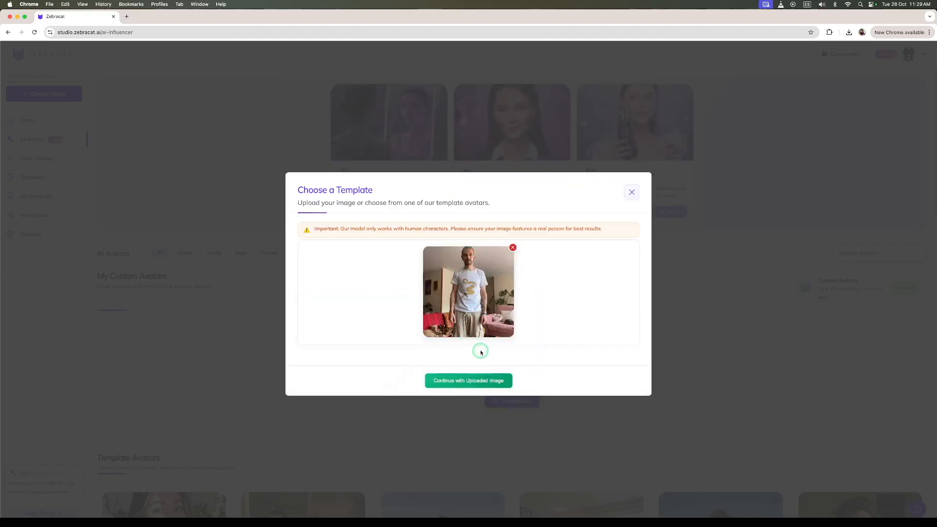
{"action": "left_click", "coordinate": [477, 384]}
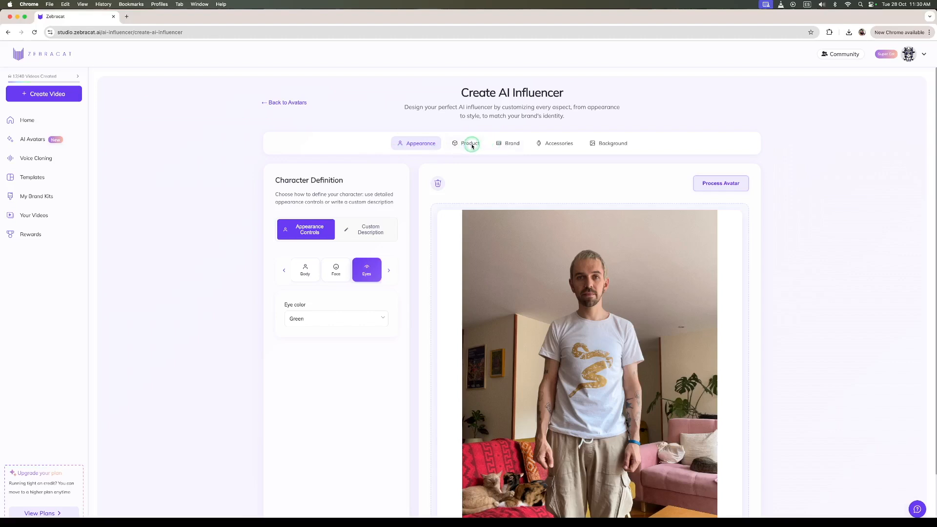
Examine the Product, Brand, Accessories and Background options for the avatar and return to its Appearance settings
{"action": "left_click", "coordinate": [469, 143]}
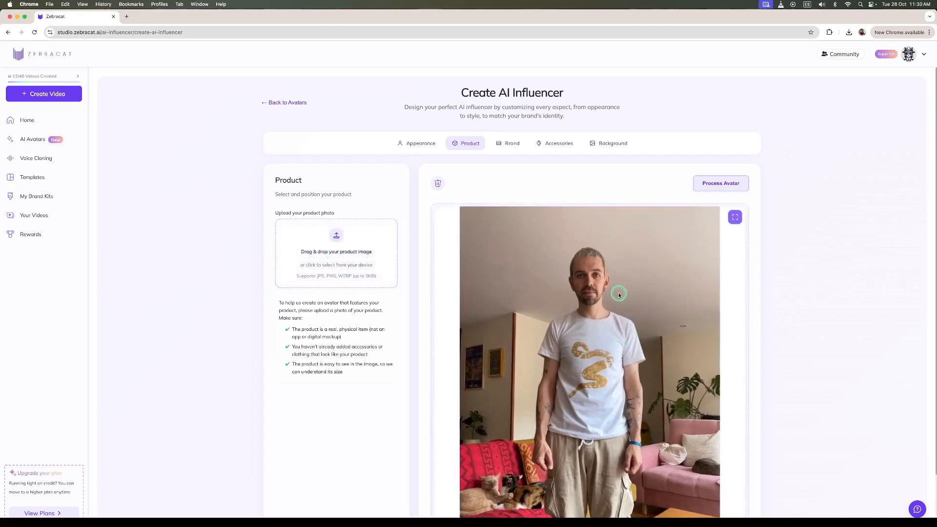
{"action": "left_click", "coordinate": [515, 144]}
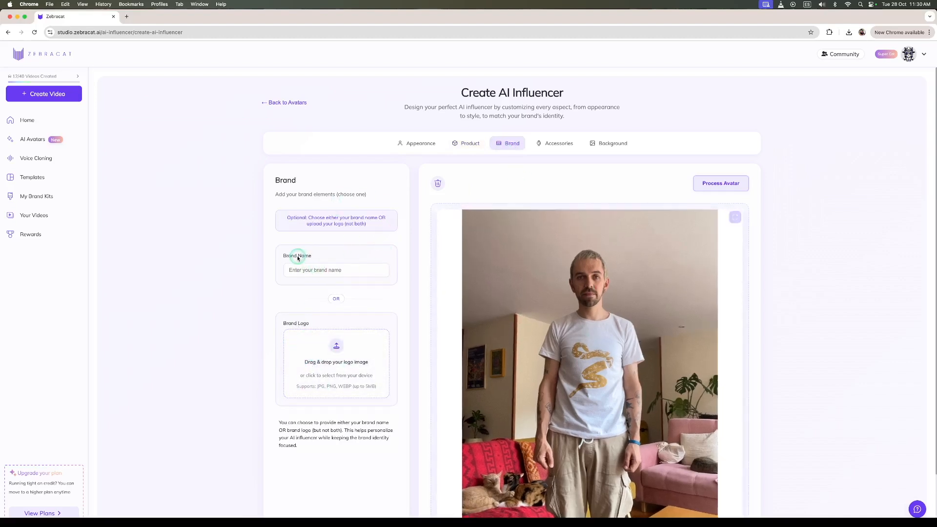
{"action": "left_click", "coordinate": [550, 143]}
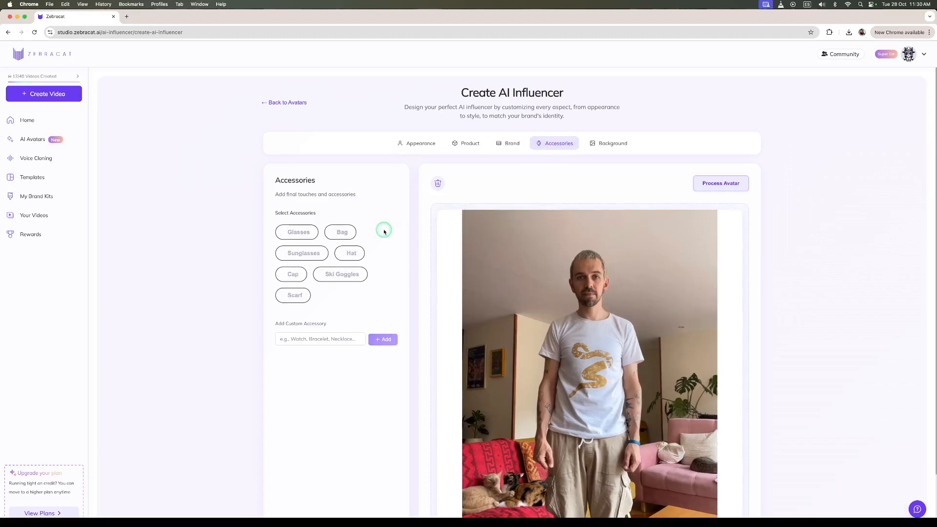
{"action": "left_click", "coordinate": [299, 233]}
{"action": "left_click", "coordinate": [342, 232]}
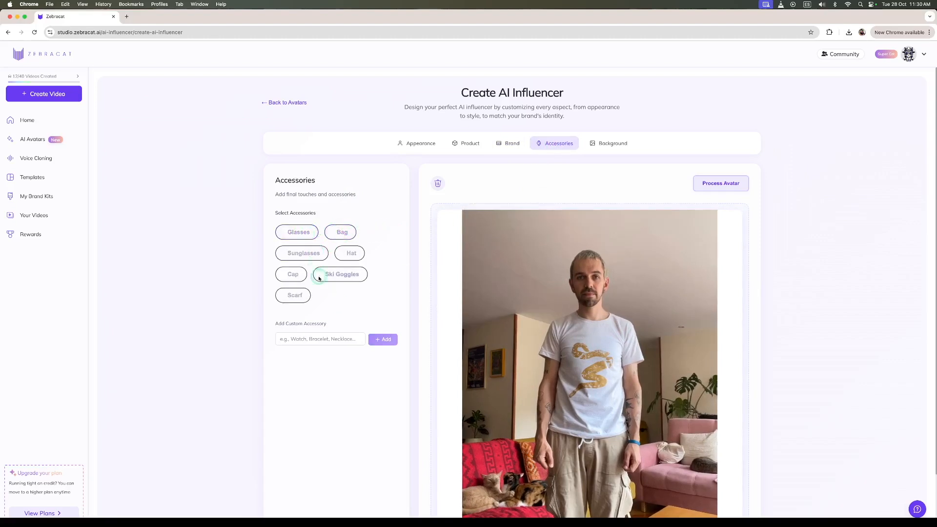
{"action": "left_click", "coordinate": [616, 143]}
{"action": "left_click", "coordinate": [367, 230]}
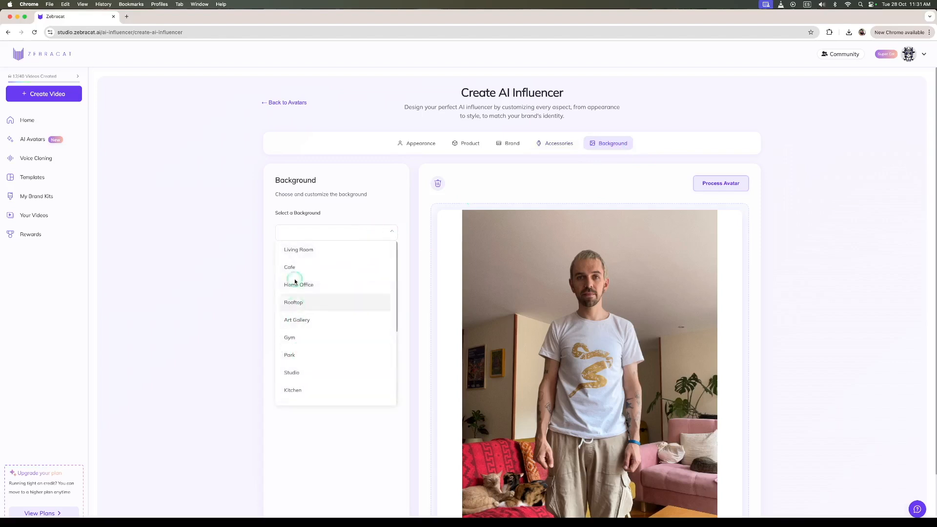
{"action": "left_click", "coordinate": [378, 218]}
{"action": "left_click", "coordinate": [423, 143]}
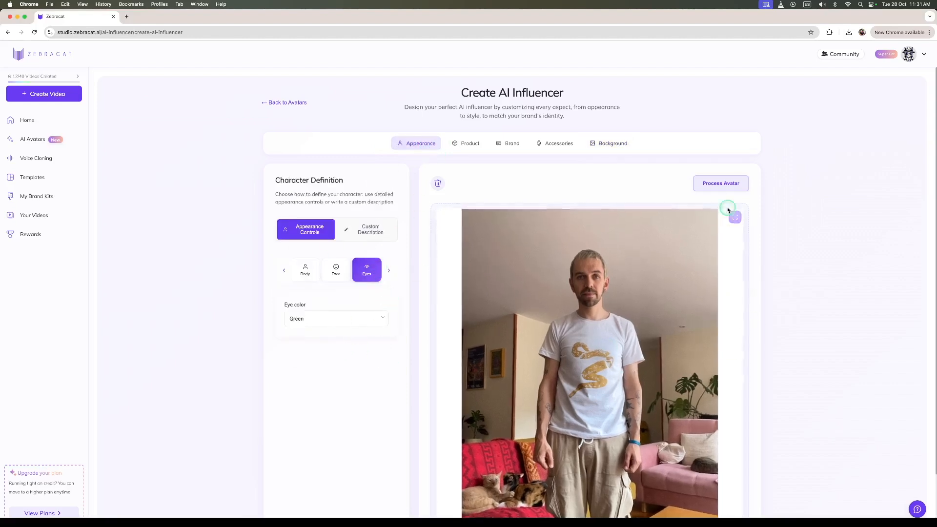
Process the avatar and finalize it with only one version
{"action": "left_click", "coordinate": [722, 183]}
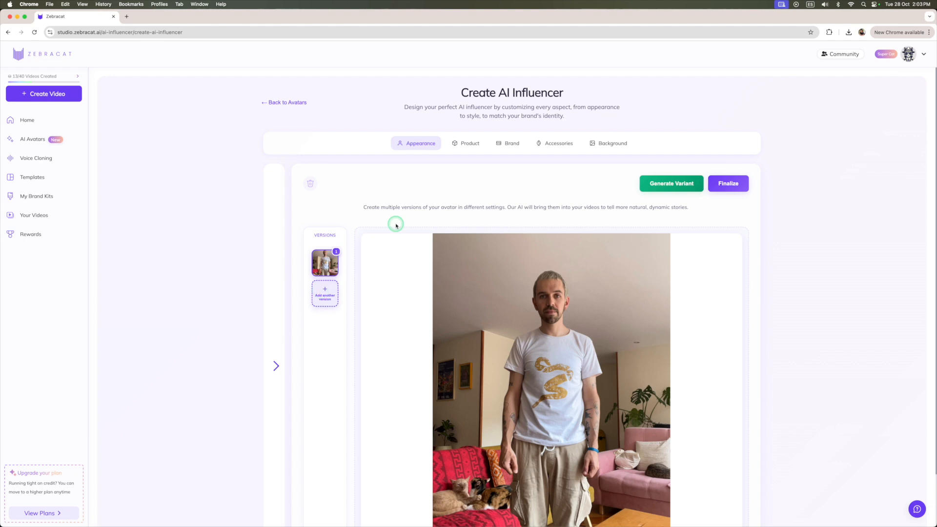
{"action": "mouse_move", "coordinate": [520, 309]}
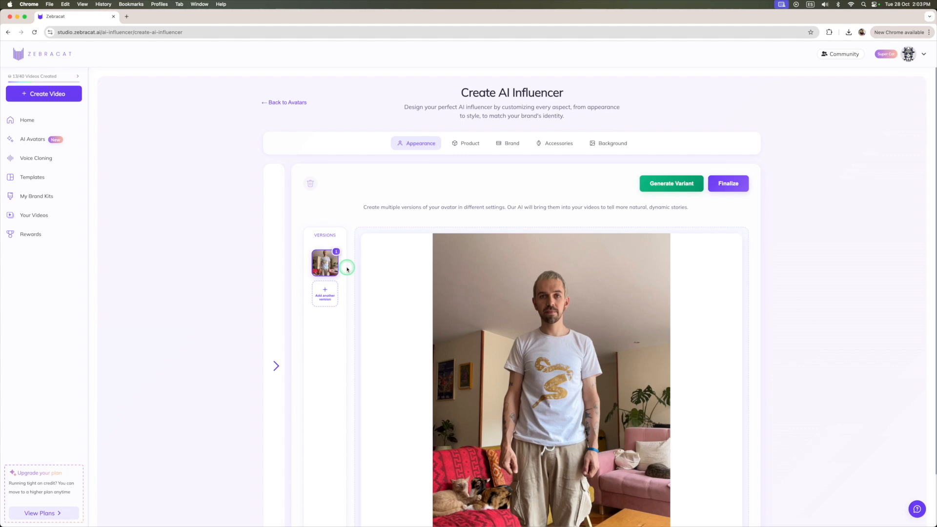
{"action": "left_click", "coordinate": [740, 185]}
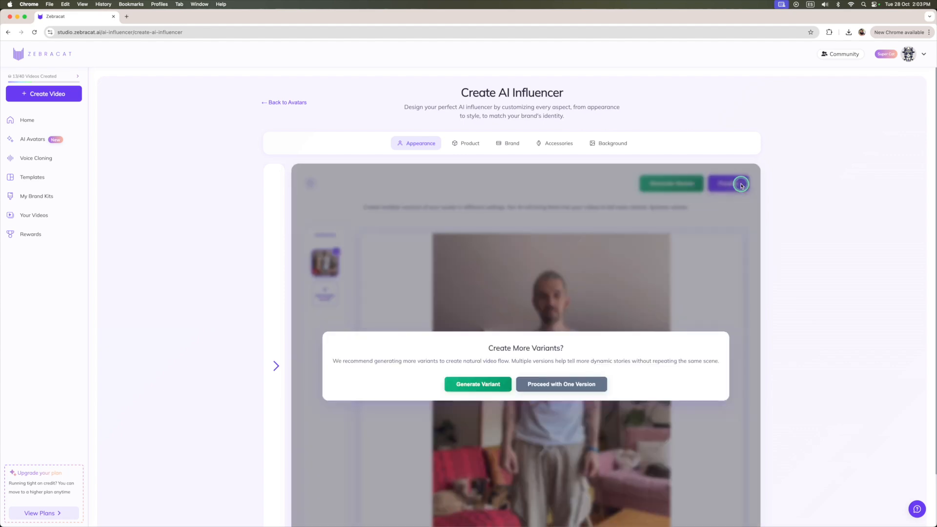
{"action": "left_click", "coordinate": [567, 385]}
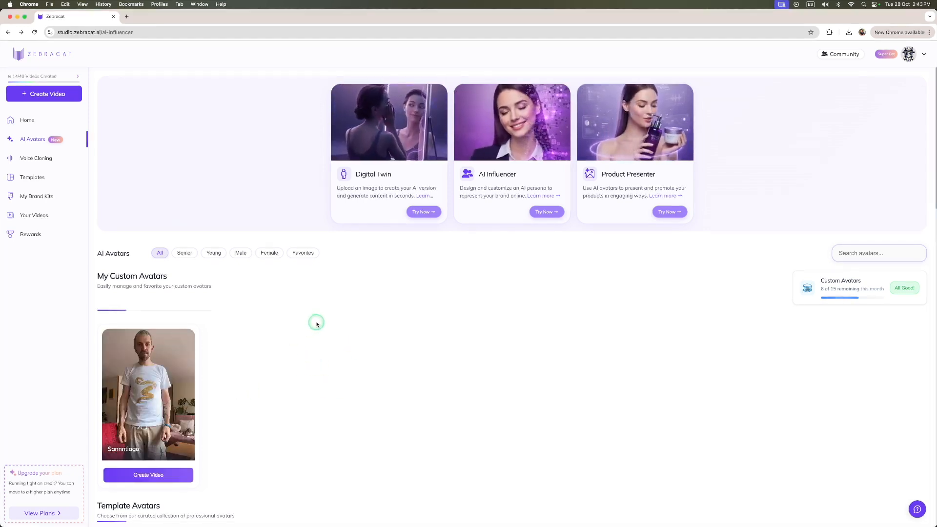
Start a new video from the custom avatar in the AI Avatars library
{"action": "mouse_move", "coordinate": [140, 394]}
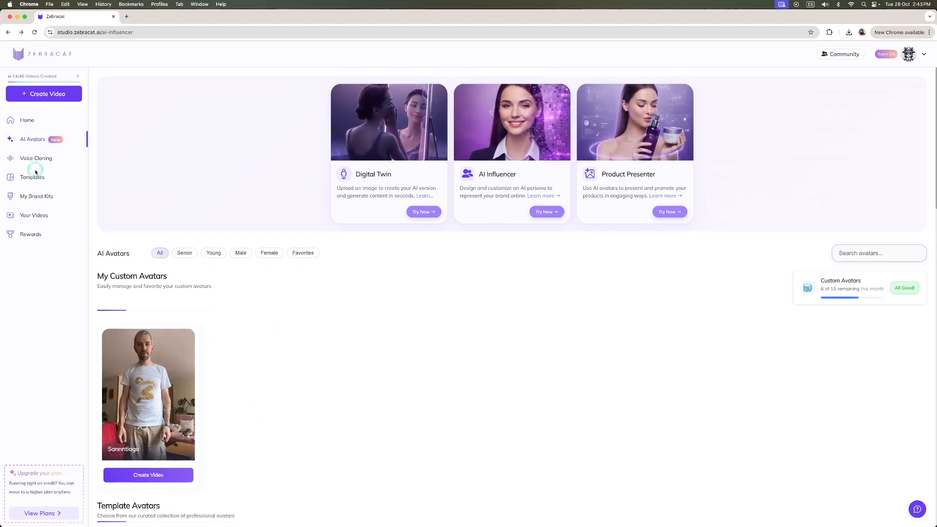
{"action": "left_click", "coordinate": [36, 123]}
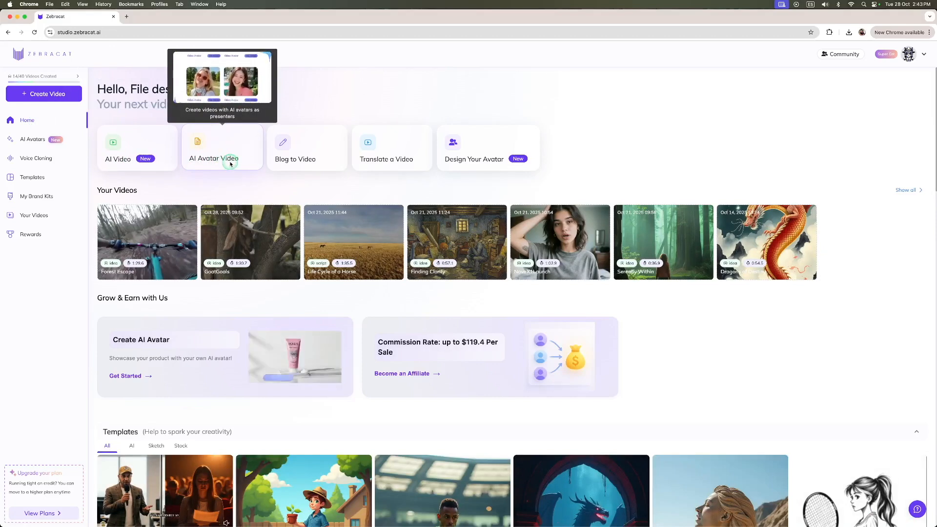
{"action": "left_click", "coordinate": [36, 142]}
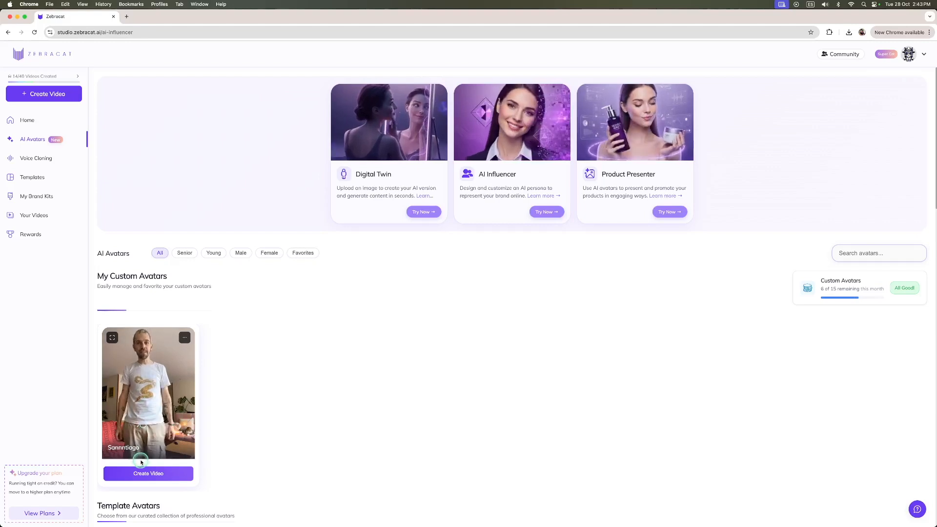
{"action": "left_click", "coordinate": [158, 476]}
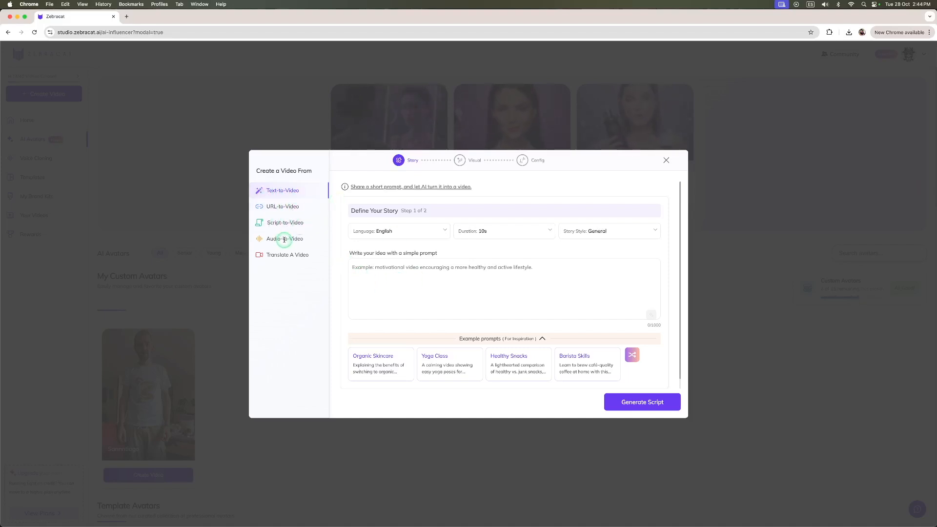
Enter "How to video on tying a tie" as the text-to-video story prompt
{"action": "left_click", "coordinate": [418, 269]}
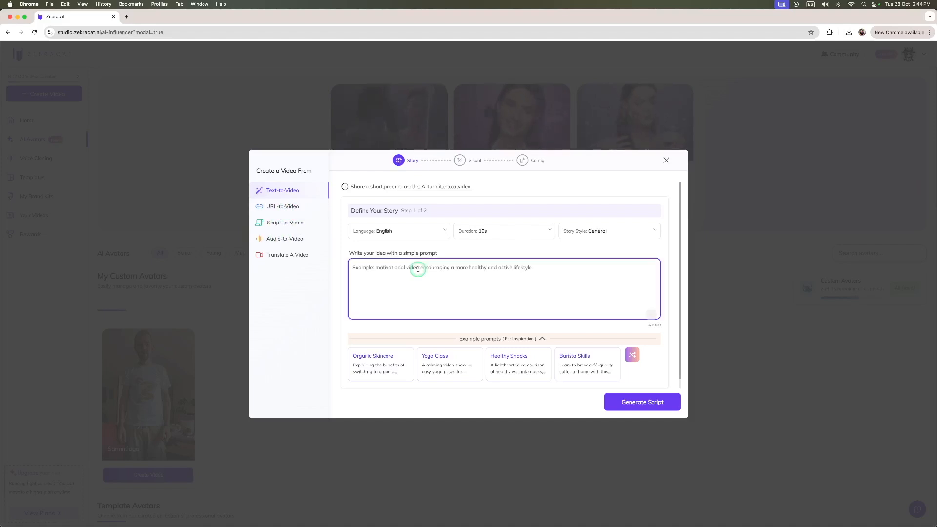
{"action": "type", "text": "H"}
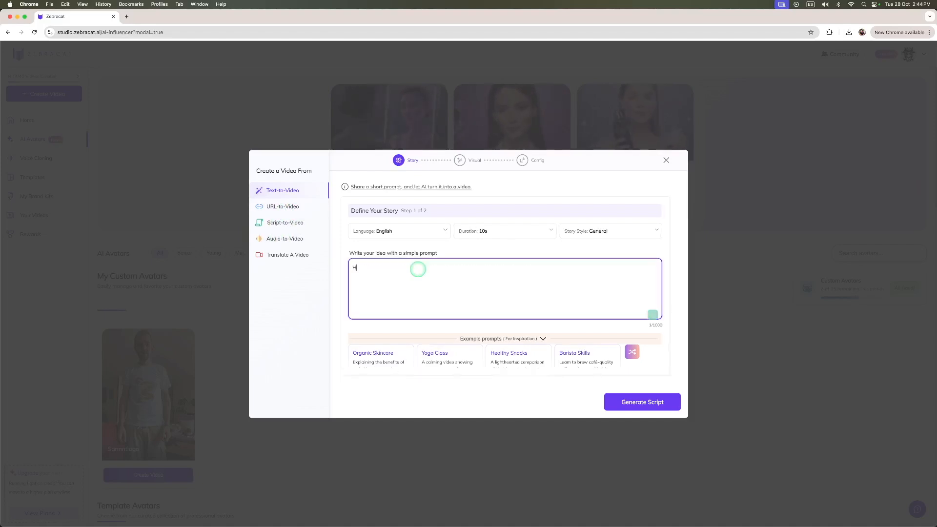
{"action": "type", "text": "ow to video on tying a tie"}
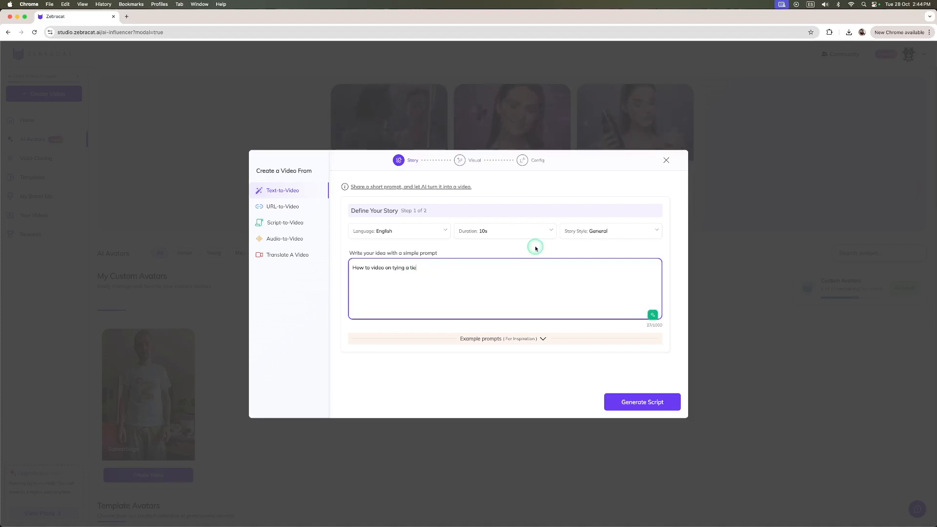
Set the video duration to 60s and the story style to Educational
{"action": "left_click", "coordinate": [490, 233]}
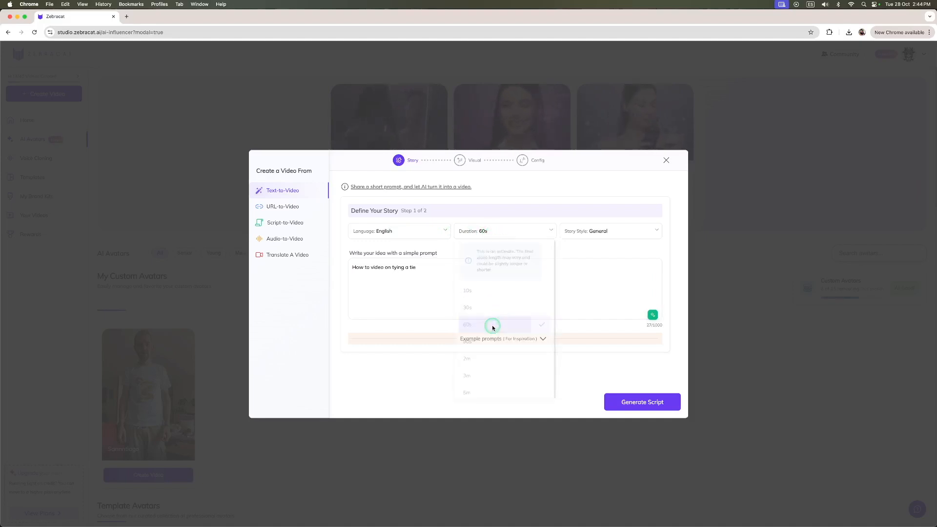
{"action": "left_click", "coordinate": [493, 327]}
{"action": "left_click", "coordinate": [609, 235]}
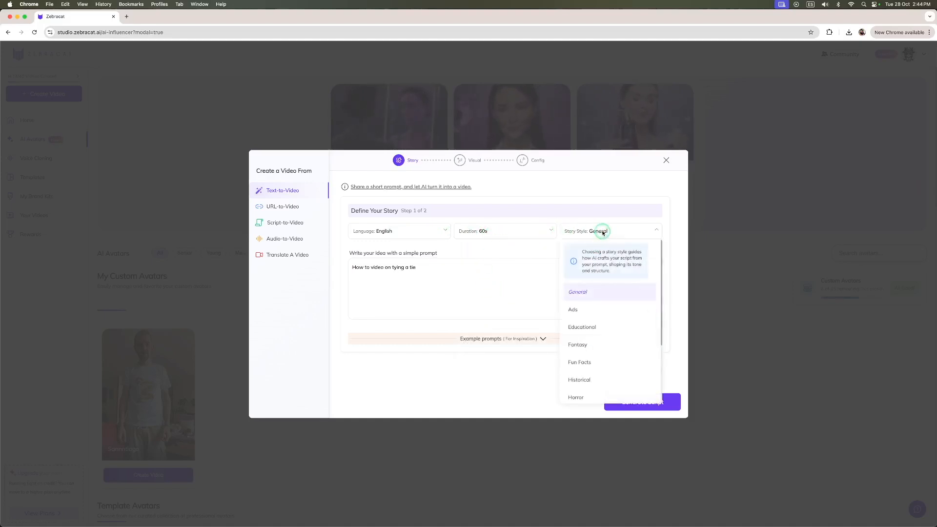
{"action": "left_click", "coordinate": [601, 331]}
Generate the script from the tie-tying prompt
{"action": "left_click_drag", "start_coordinate": [416, 287], "coordinate": [349, 268]}
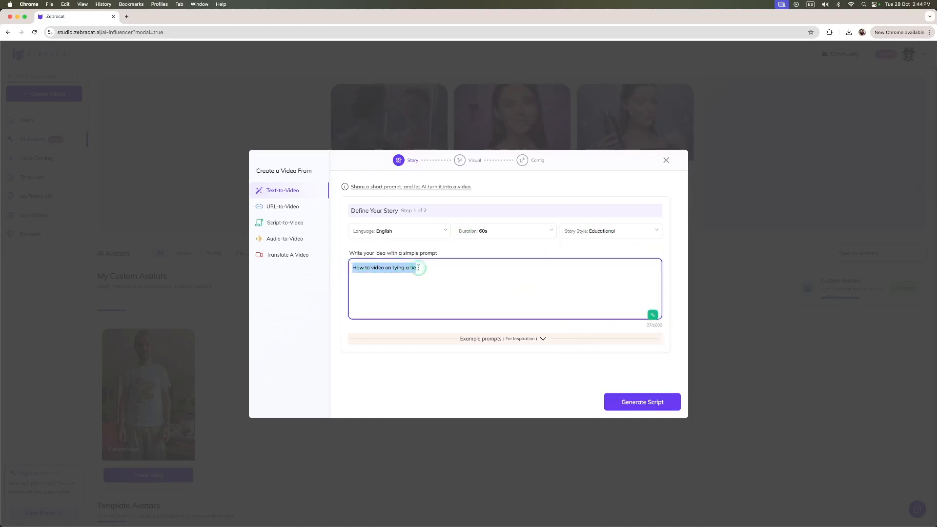
{"action": "left_click", "coordinate": [651, 314]}
{"action": "left_click", "coordinate": [633, 404]}
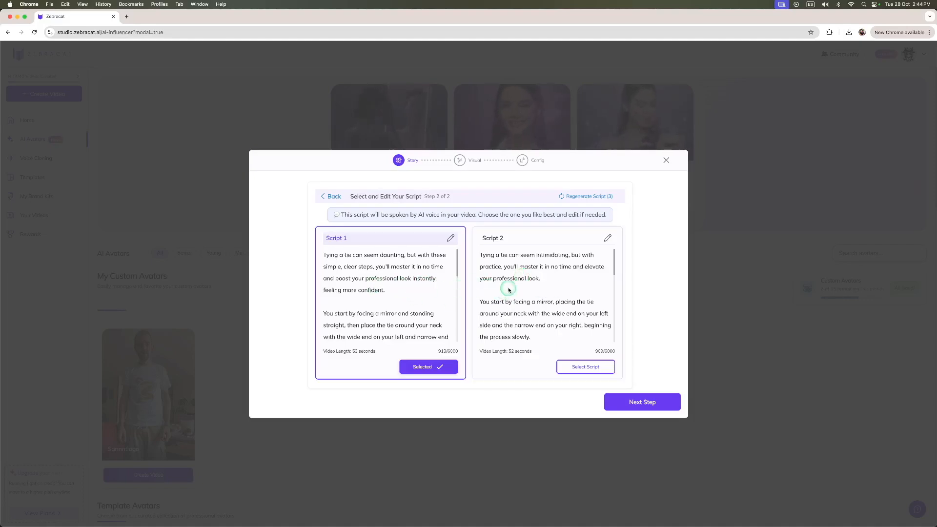
Review and regenerate the script options, and continue to the visual settings with Script 1 selected
{"action": "scroll", "coordinate": [412, 300], "scroll_direction": "down", "scroll_amount": 5}
{"action": "scroll", "coordinate": [410, 300], "scroll_direction": "up", "scroll_amount": 5}
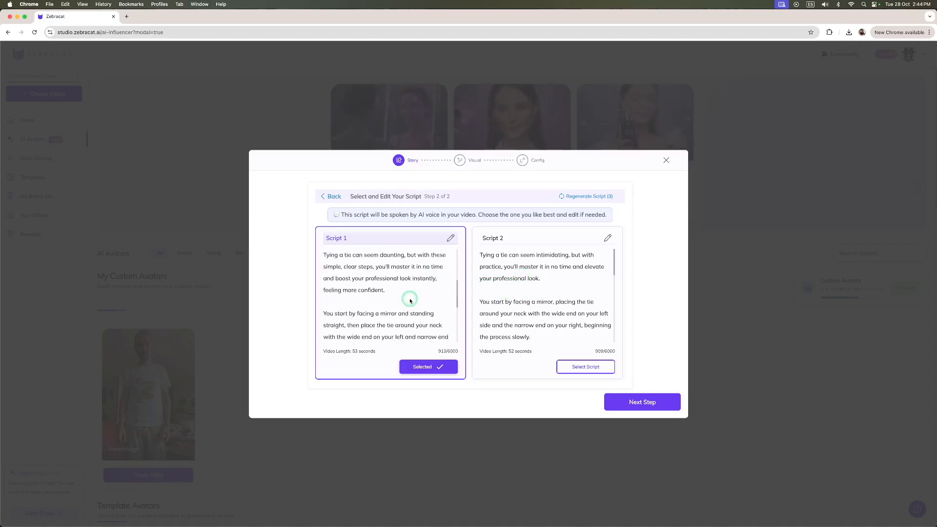
{"action": "scroll", "coordinate": [569, 299], "scroll_direction": "down", "scroll_amount": 4}
{"action": "scroll", "coordinate": [569, 299], "scroll_direction": "up", "scroll_amount": 4}
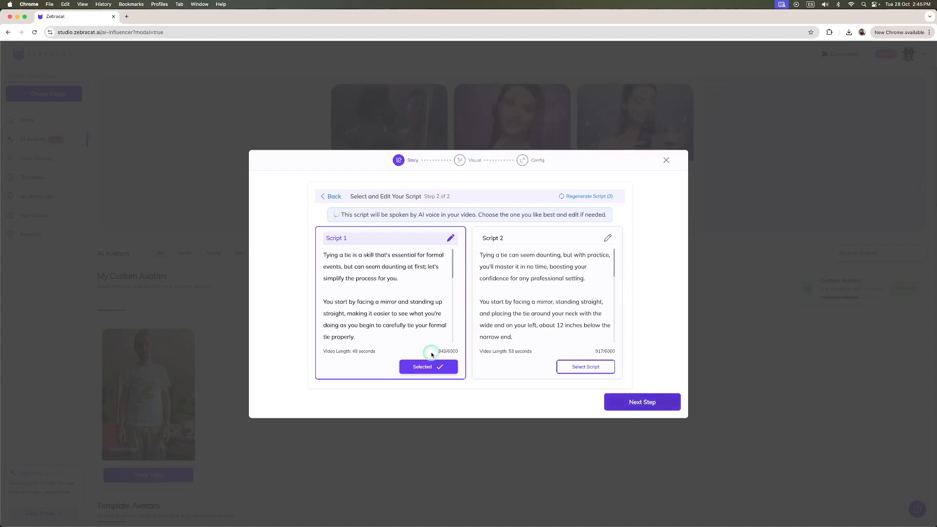
{"action": "left_click", "coordinate": [645, 405]}
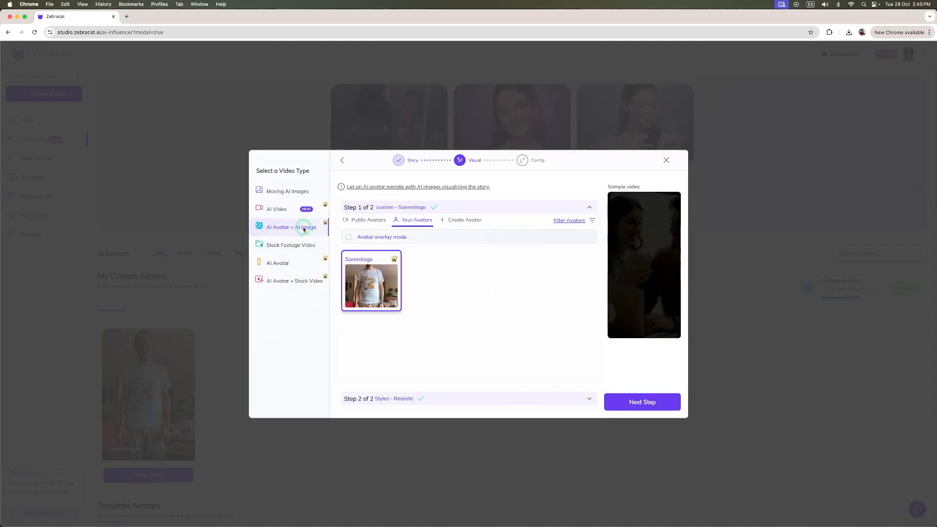
Compare the avatar video types, choose AI Avatar + AI Image, and select the custom photo avatar as narrator
{"action": "left_click", "coordinate": [287, 265]}
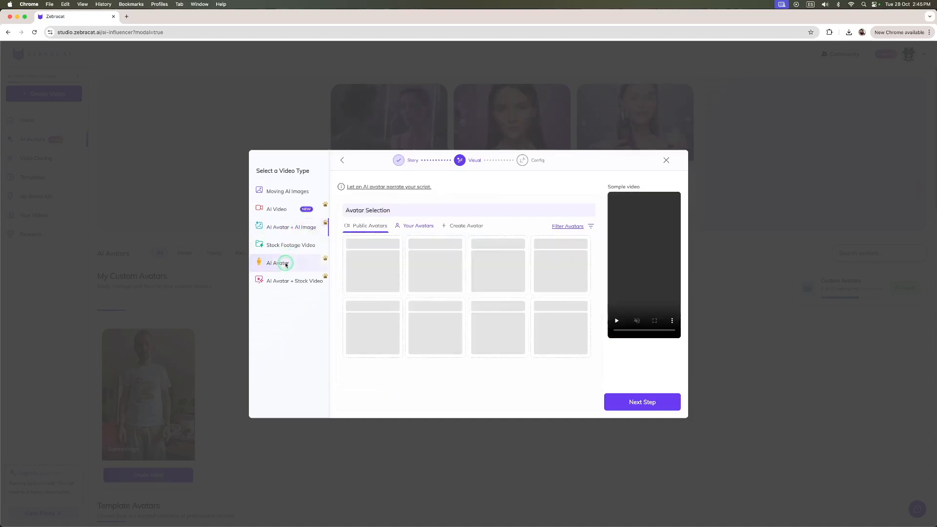
{"action": "left_click", "coordinate": [296, 227]}
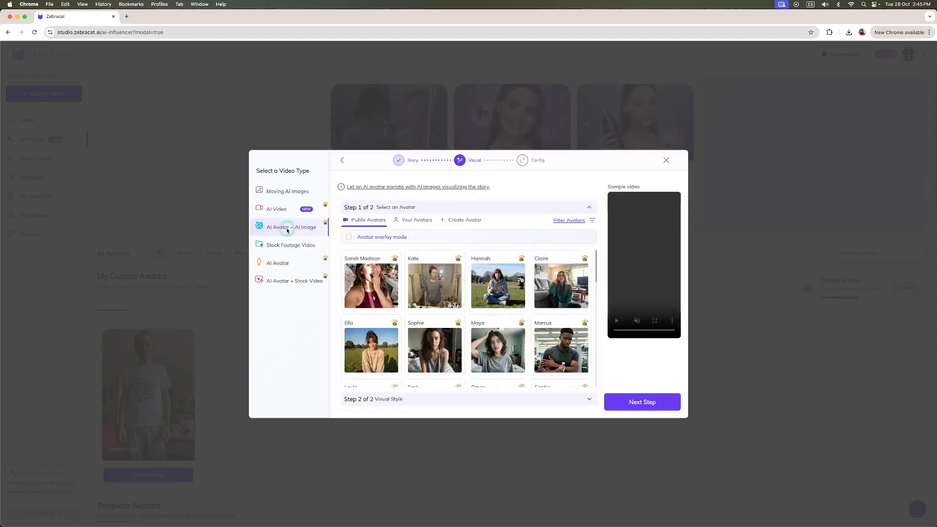
{"action": "left_click", "coordinate": [285, 282]}
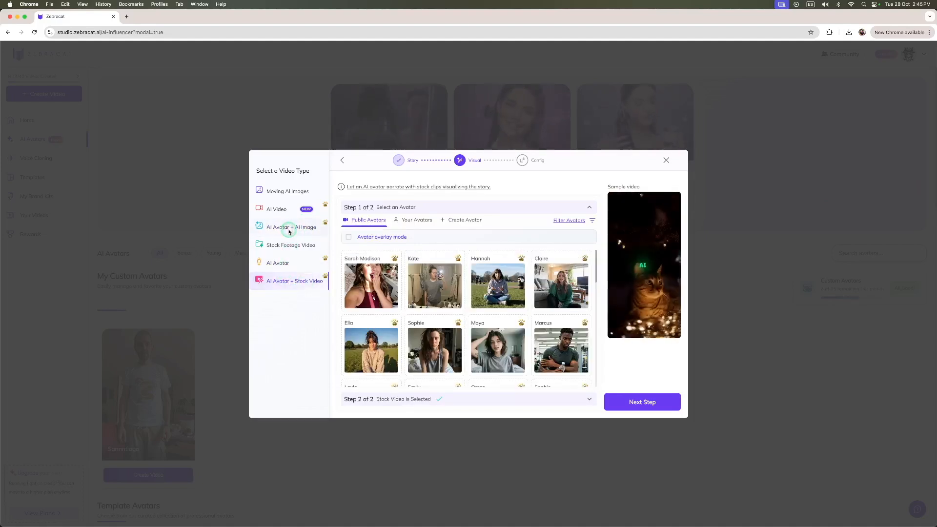
{"action": "left_click", "coordinate": [289, 228]}
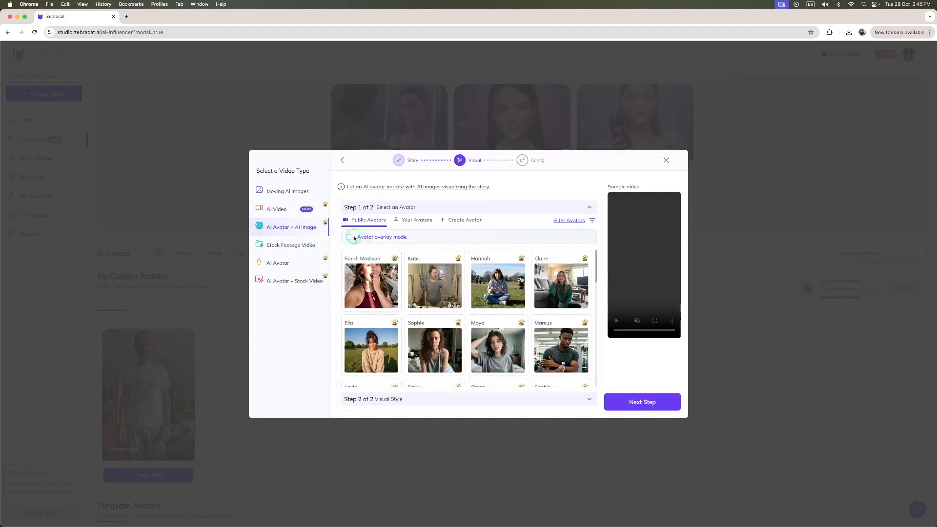
{"action": "left_click", "coordinate": [418, 221]}
{"action": "left_click", "coordinate": [370, 288]}
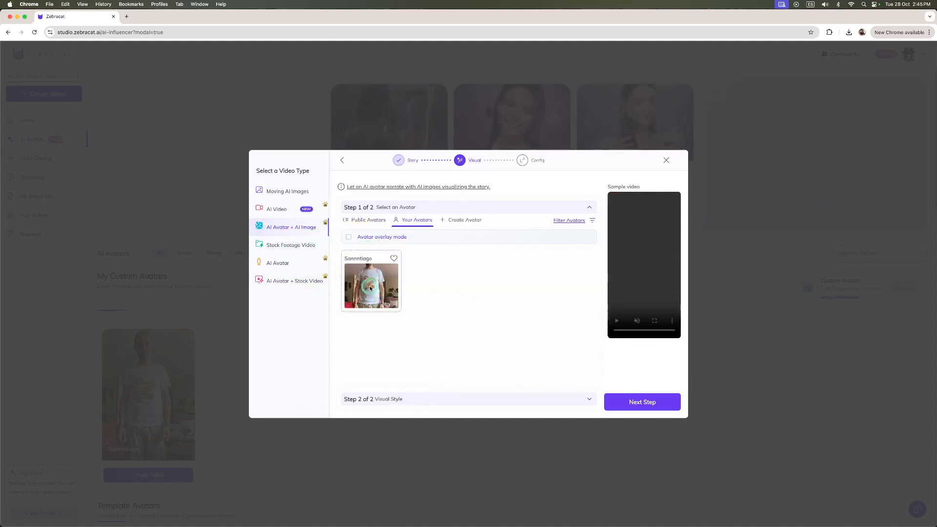
Browse the visual styles, choose the Picasso style for the AI images, and continue to the video configuration
{"action": "left_click", "coordinate": [649, 402]}
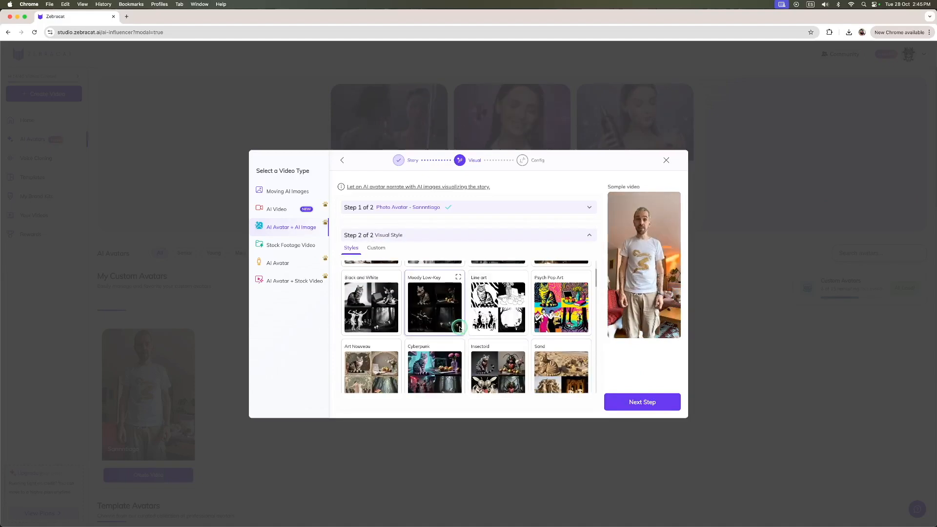
{"action": "scroll", "coordinate": [459, 330], "scroll_direction": "down", "scroll_amount": 2}
{"action": "scroll", "coordinate": [459, 330], "scroll_direction": "down", "scroll_amount": 10}
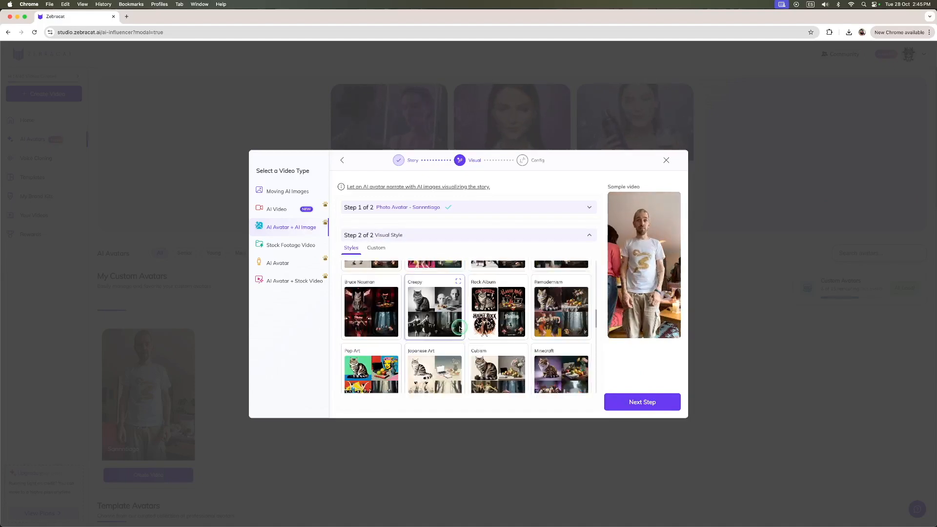
{"action": "scroll", "coordinate": [460, 329], "scroll_direction": "down", "scroll_amount": 3}
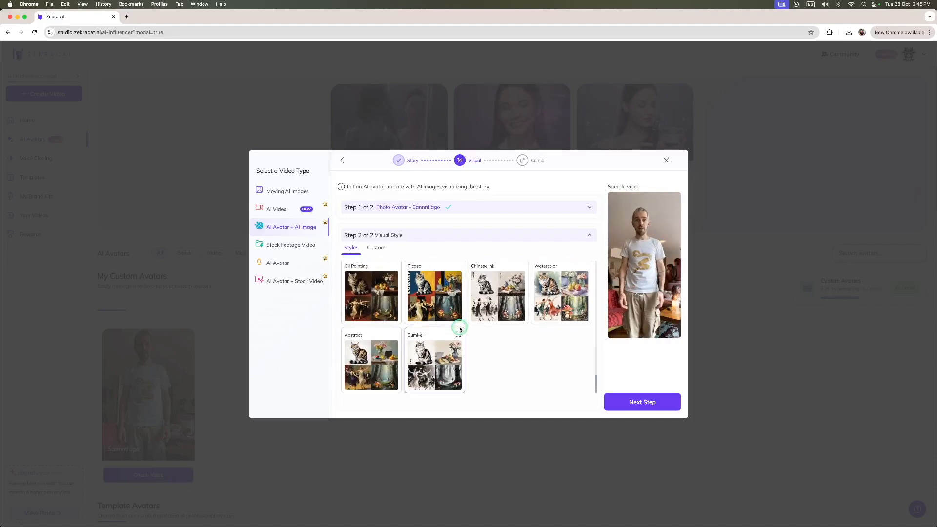
{"action": "scroll", "coordinate": [449, 337], "scroll_direction": "up", "scroll_amount": 3}
{"action": "scroll", "coordinate": [436, 348], "scroll_direction": "down", "scroll_amount": 1}
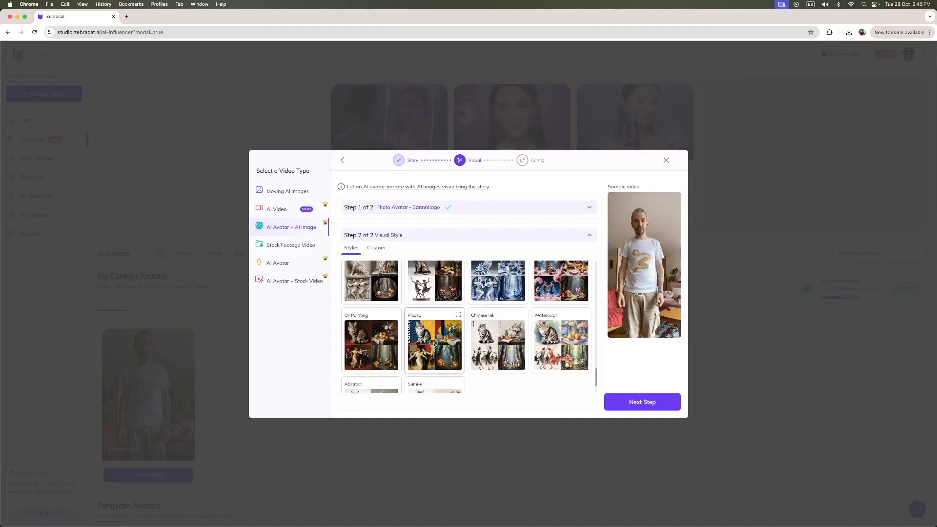
{"action": "left_click", "coordinate": [434, 345]}
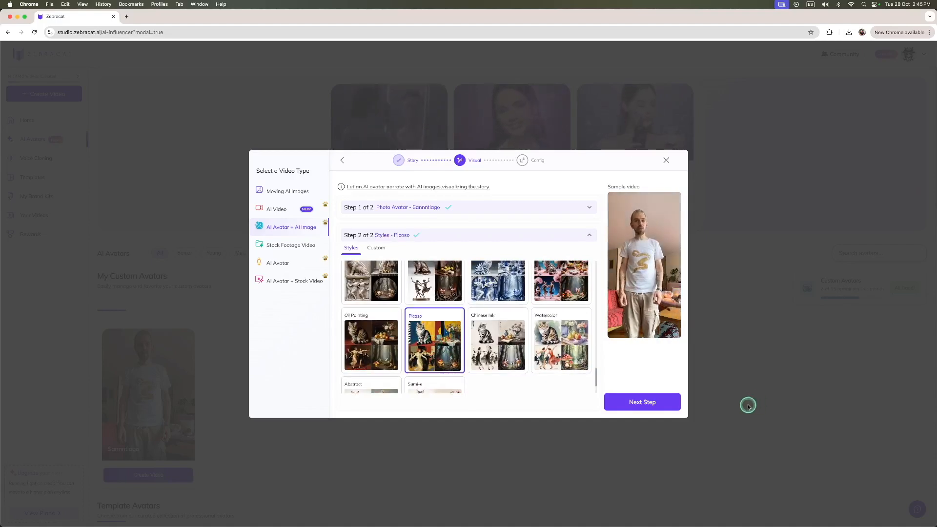
{"action": "left_click", "coordinate": [662, 402]}
Assign the first cloned voice to the narration and set the video ratio to 9:16
{"action": "left_click", "coordinate": [457, 262]}
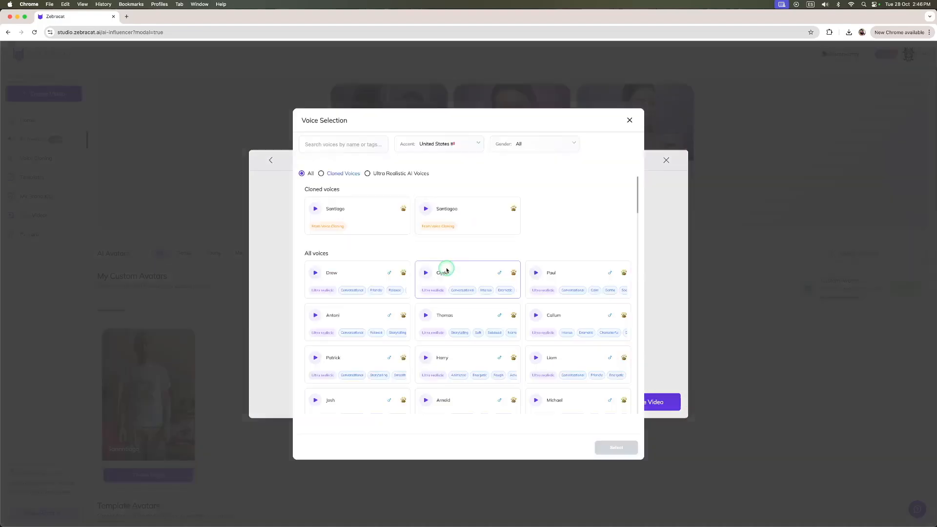
{"action": "left_click", "coordinate": [338, 213]}
{"action": "left_click", "coordinate": [367, 228]}
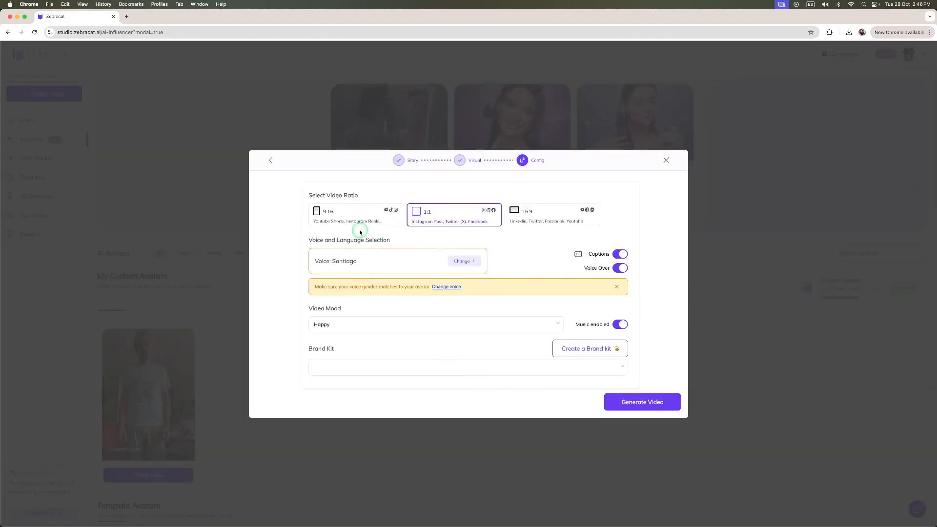
{"action": "left_click", "coordinate": [373, 216]}
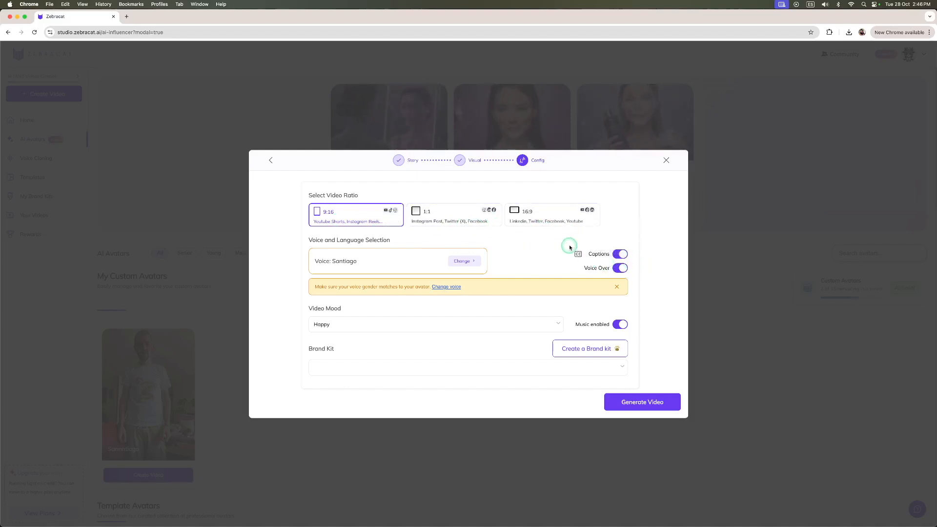
Set the video mood to Energetic and generate the video
{"action": "left_click", "coordinate": [588, 325]}
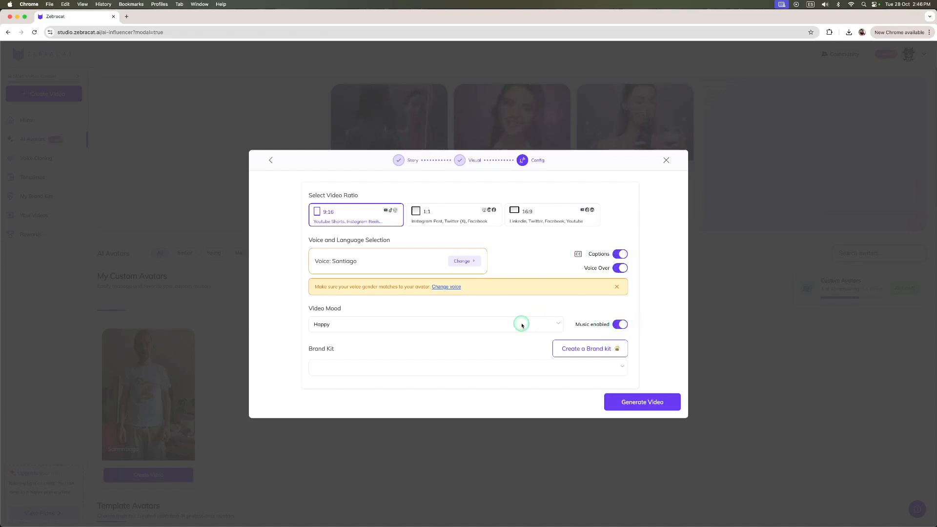
{"action": "left_click", "coordinate": [550, 367]}
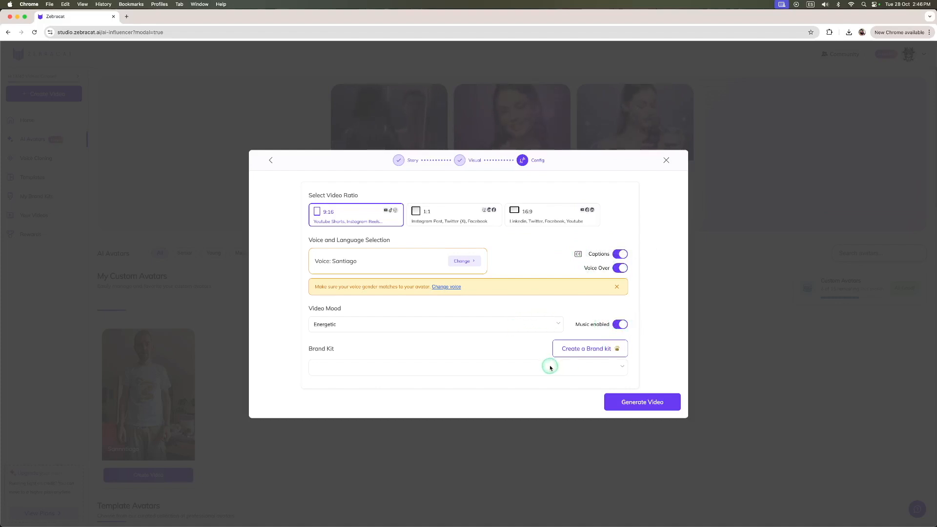
{"action": "left_click", "coordinate": [630, 404]}
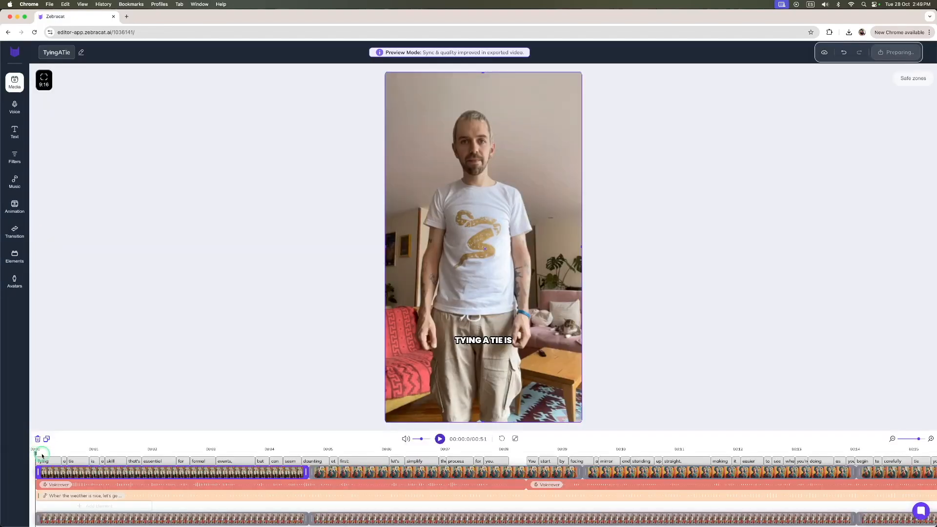
Scrub through the first five seconds of the generated video to preview the opening scenes, and return to the start
{"action": "left_click_drag", "start_coordinate": [35, 453], "coordinate": [118, 443]}
{"action": "left_click", "coordinate": [175, 480]}
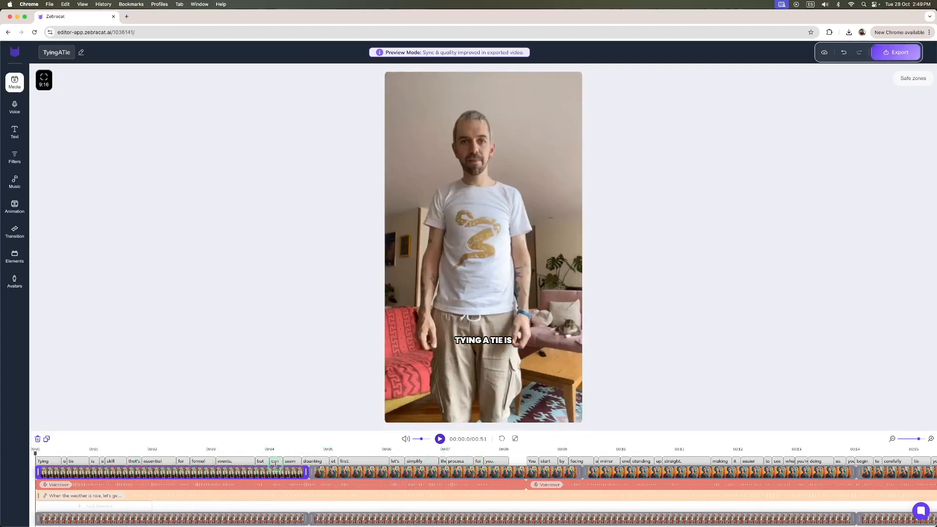
{"action": "left_click_drag", "start_coordinate": [43, 454], "coordinate": [328, 454]}
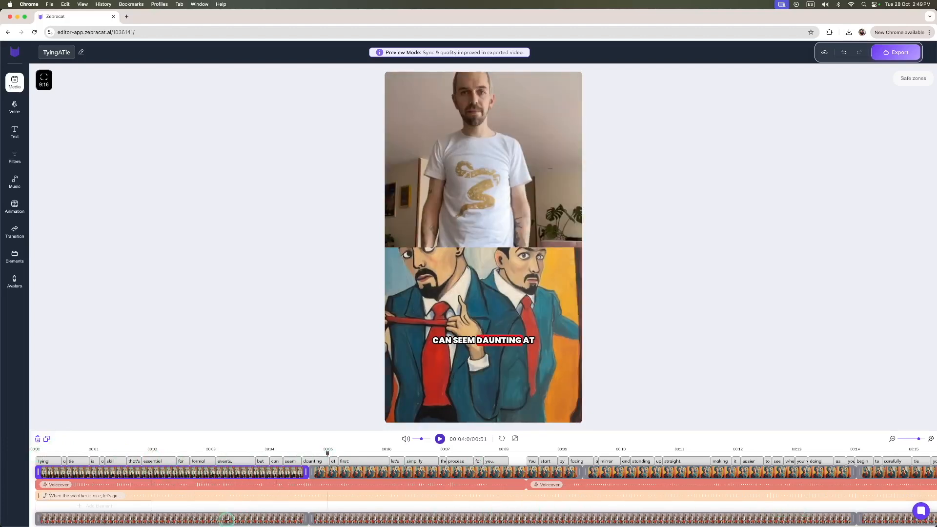
{"action": "left_click_drag", "start_coordinate": [327, 453], "coordinate": [32, 430]}
Look through the video's scene list and the image description of each scene
{"action": "left_click", "coordinate": [14, 79]}
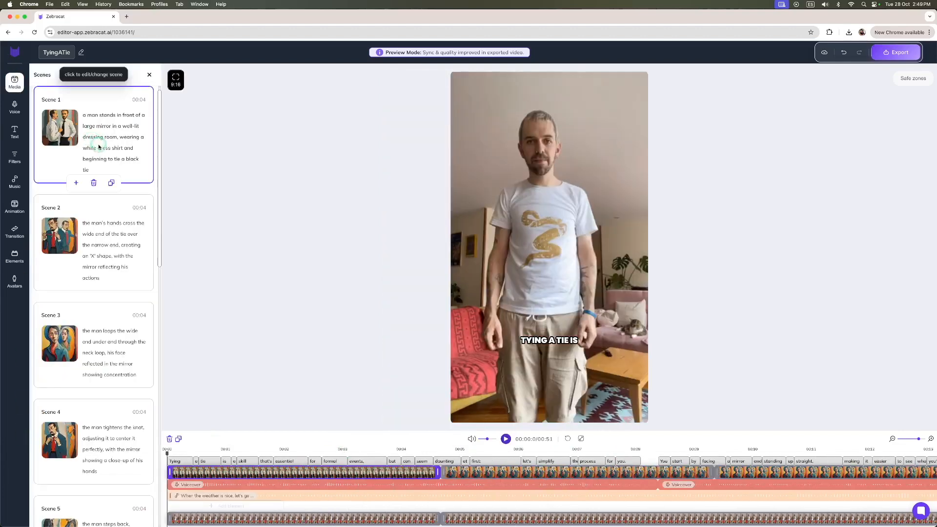
{"action": "scroll", "coordinate": [72, 238], "scroll_direction": "down", "scroll_amount": 2}
{"action": "scroll", "coordinate": [72, 238], "scroll_direction": "down", "scroll_amount": 5}
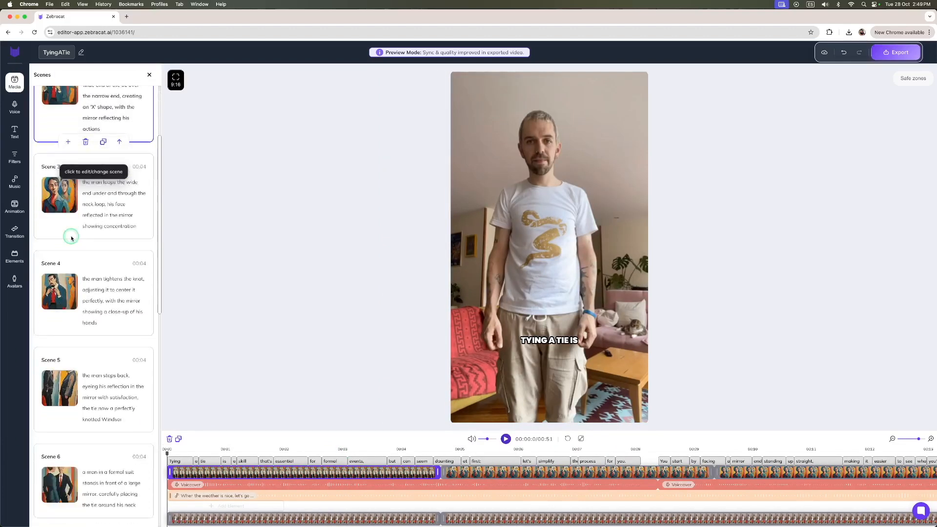
{"action": "scroll", "coordinate": [72, 234], "scroll_direction": "up", "scroll_amount": 6}
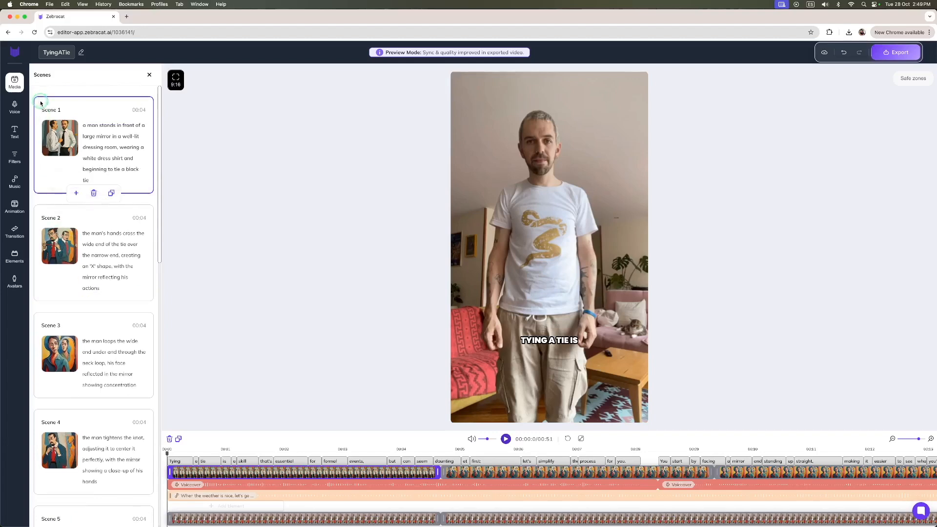
Examine the options for changing Scene 1's footage: AI generation, the stock library, and uploading own footage
{"action": "left_click", "coordinate": [57, 129]}
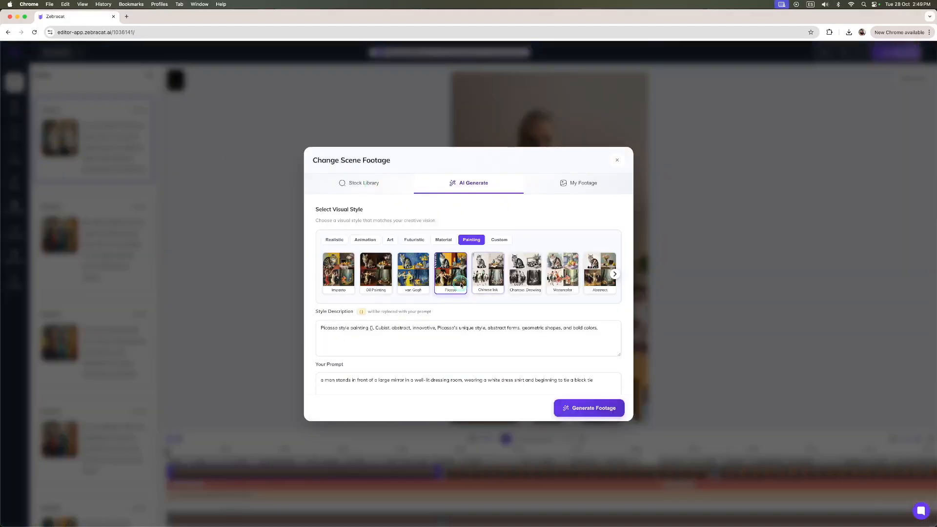
{"action": "left_click", "coordinate": [377, 182]}
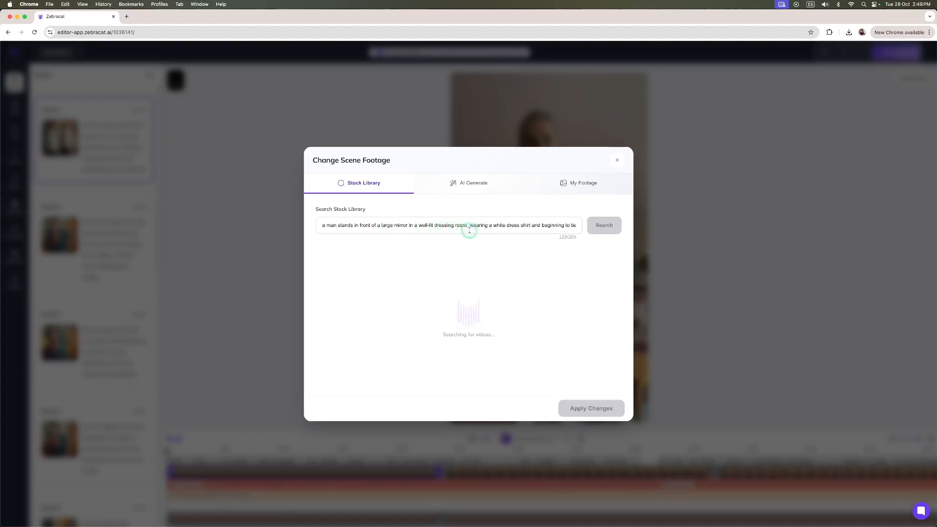
{"action": "left_click", "coordinate": [601, 183]}
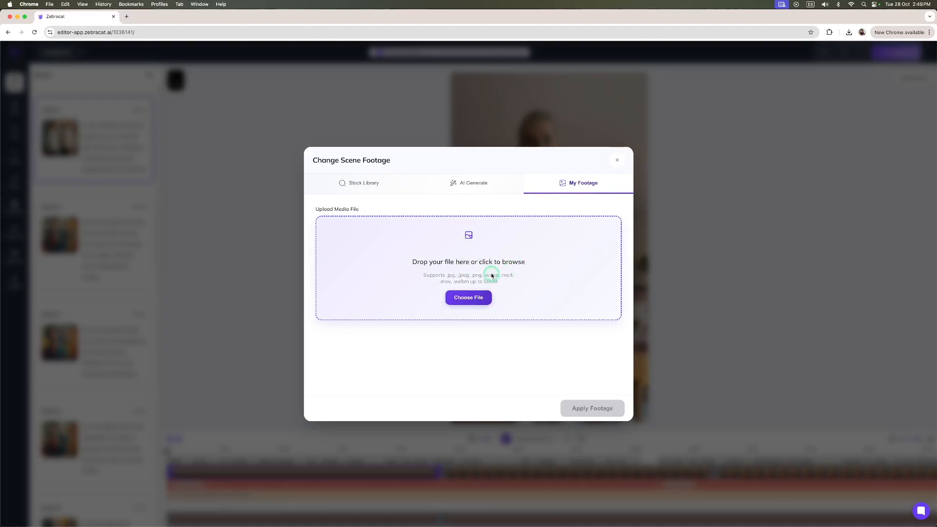
Inspect the individual caption words of the opening sentence on the timeline, from "Tying" to "formal"
{"action": "left_click", "coordinate": [185, 460]}
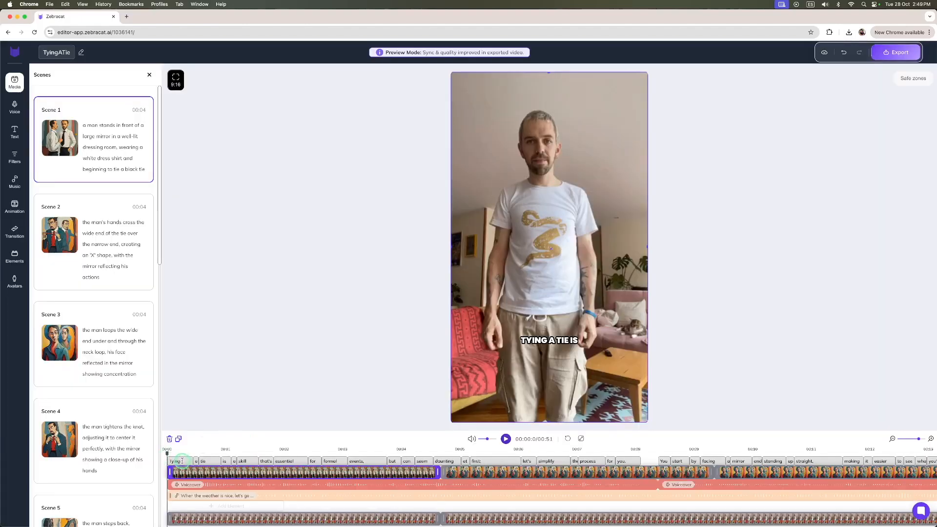
{"action": "left_click", "coordinate": [191, 461]}
{"action": "left_click", "coordinate": [198, 462]}
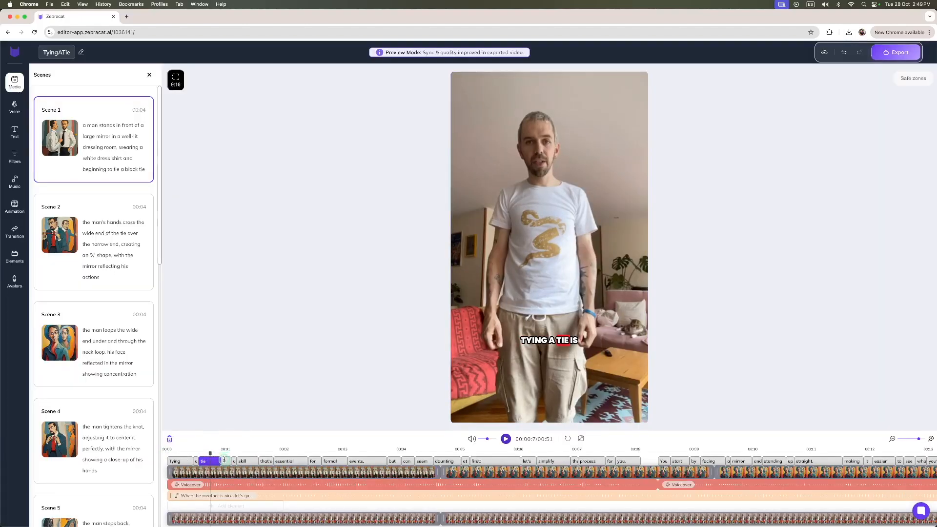
{"action": "left_click", "coordinate": [224, 461]}
{"action": "left_click", "coordinate": [240, 461]}
{"action": "left_click", "coordinate": [286, 460]}
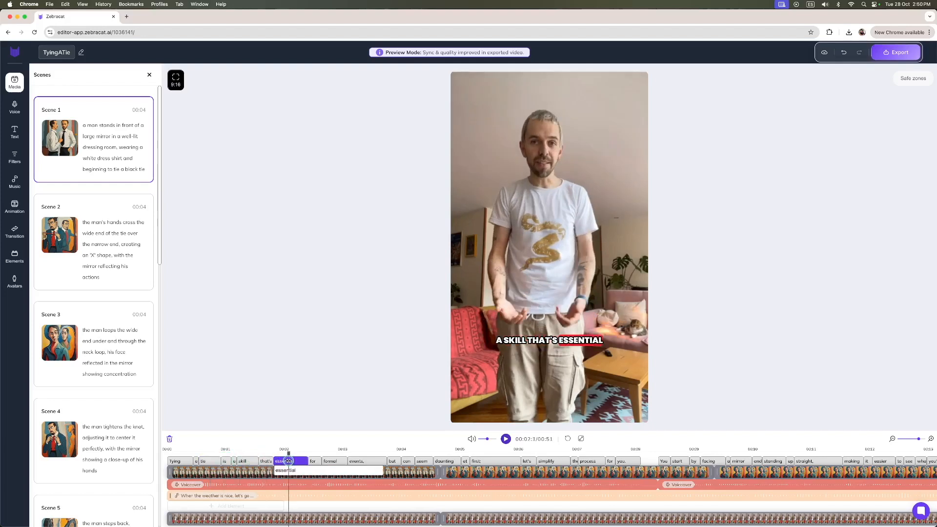
{"action": "left_click", "coordinate": [331, 461]}
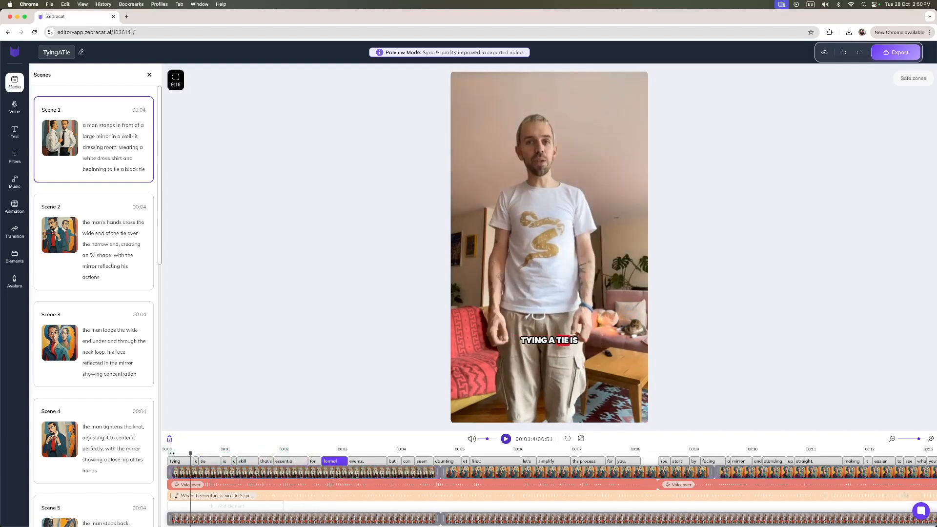
Check the first voiceover clip and preview the video up to about the 8-second mark in Scene 2
{"action": "left_click", "coordinate": [223, 485]}
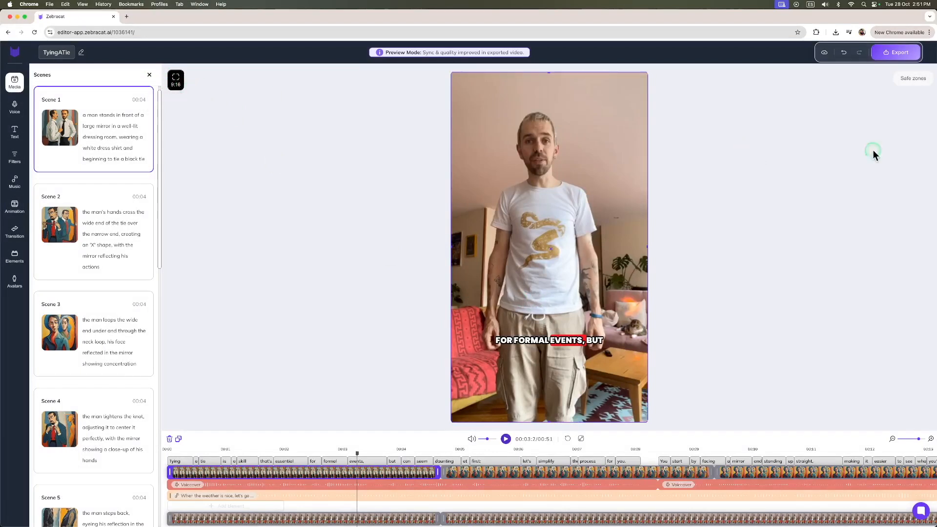
{"action": "mouse_move", "coordinate": [356, 454]}
{"action": "left_mouse_down"}
{"action": "mouse_move", "coordinate": [169, 451]}
{"action": "mouse_move", "coordinate": [754, 452]}
{"action": "mouse_move", "coordinate": [655, 457]}
{"action": "left_mouse_up"}
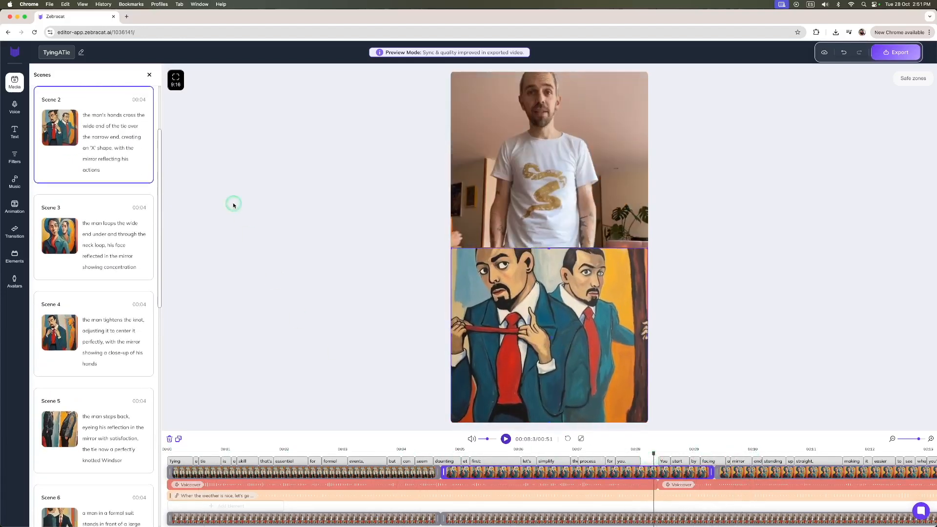
{"action": "left_click", "coordinate": [52, 323]}
Export the video at 1080 resolution with medium compression quality, and play the finished TyingATie video from the home page
{"action": "left_click", "coordinate": [892, 53]}
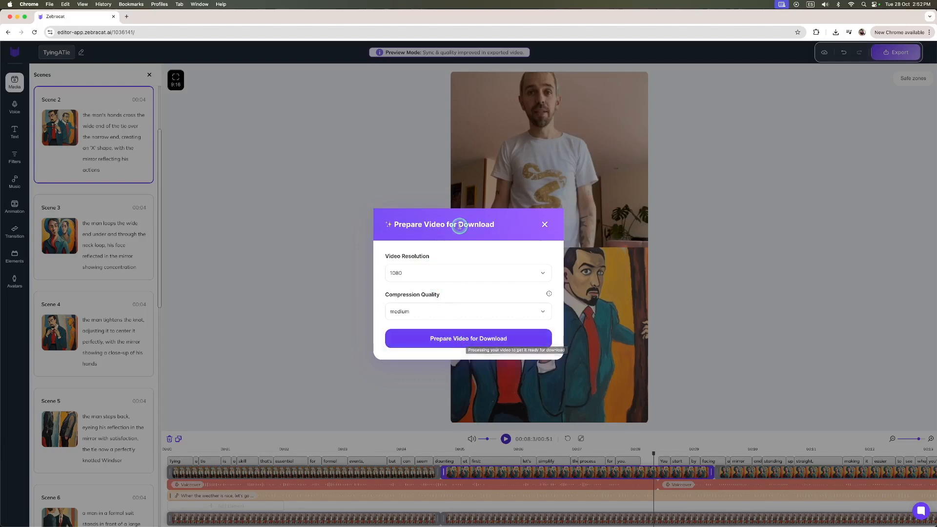
{"action": "left_click", "coordinate": [464, 338]}
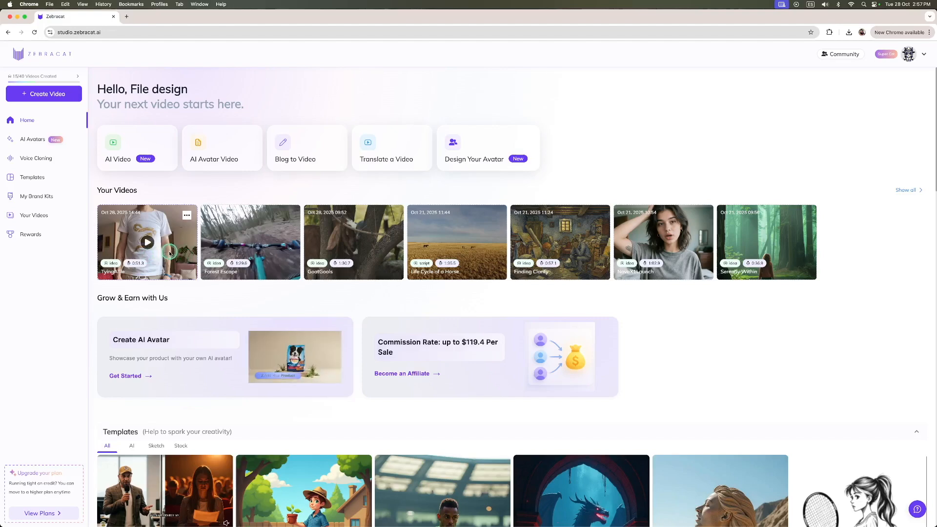
{"action": "left_click", "coordinate": [170, 253]}
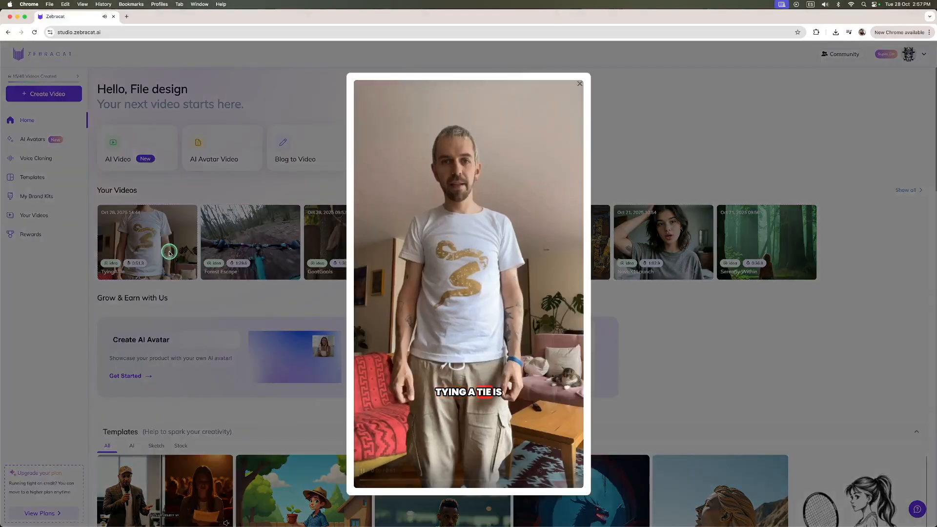